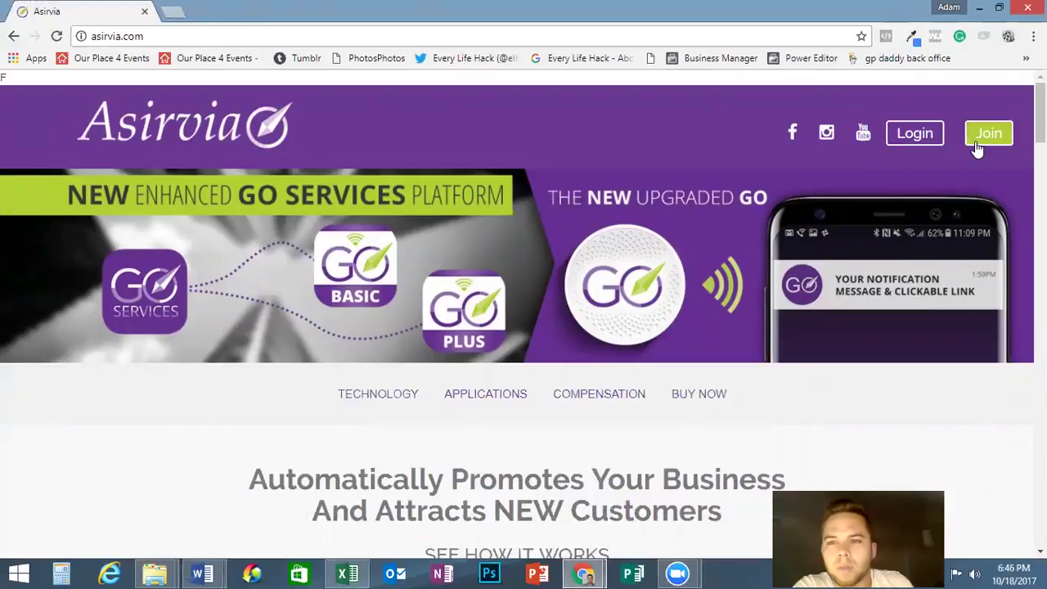
Step: Sign in to the member back office and go to Services > GO Units
left_click(915, 141)
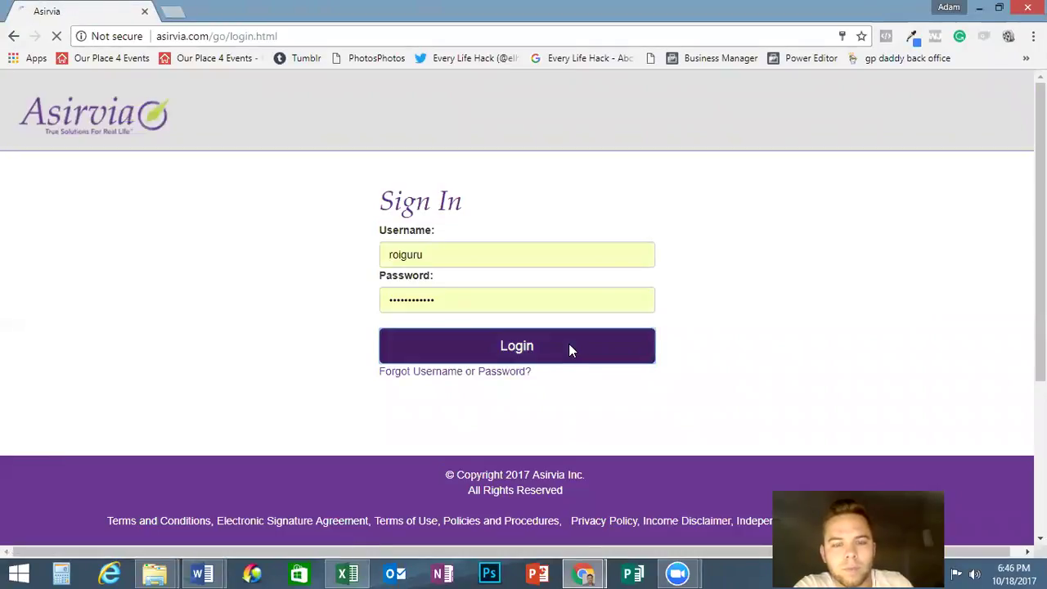
left_click(571, 350)
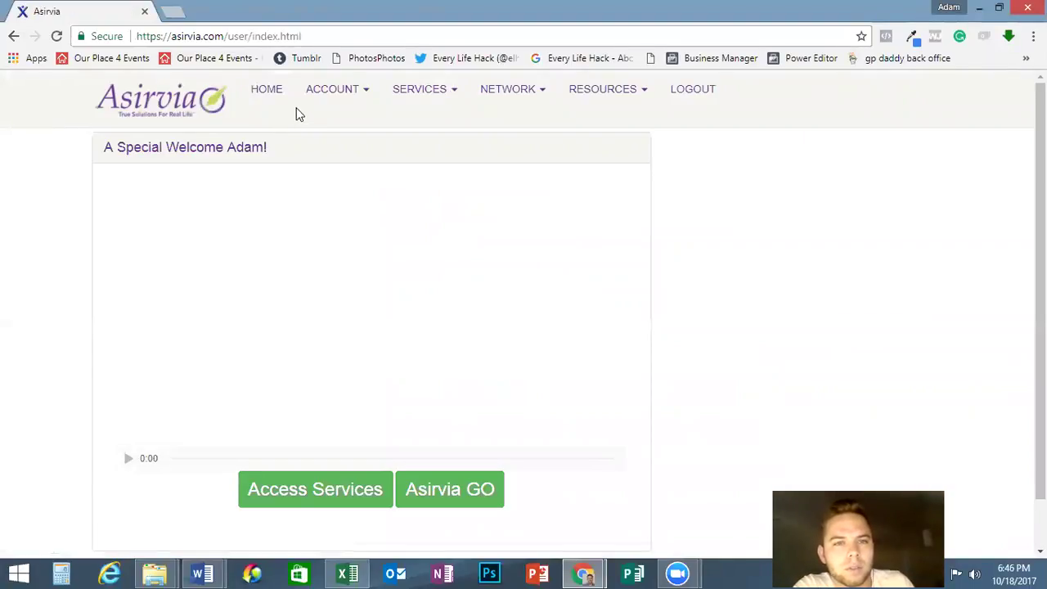
left_click(400, 96)
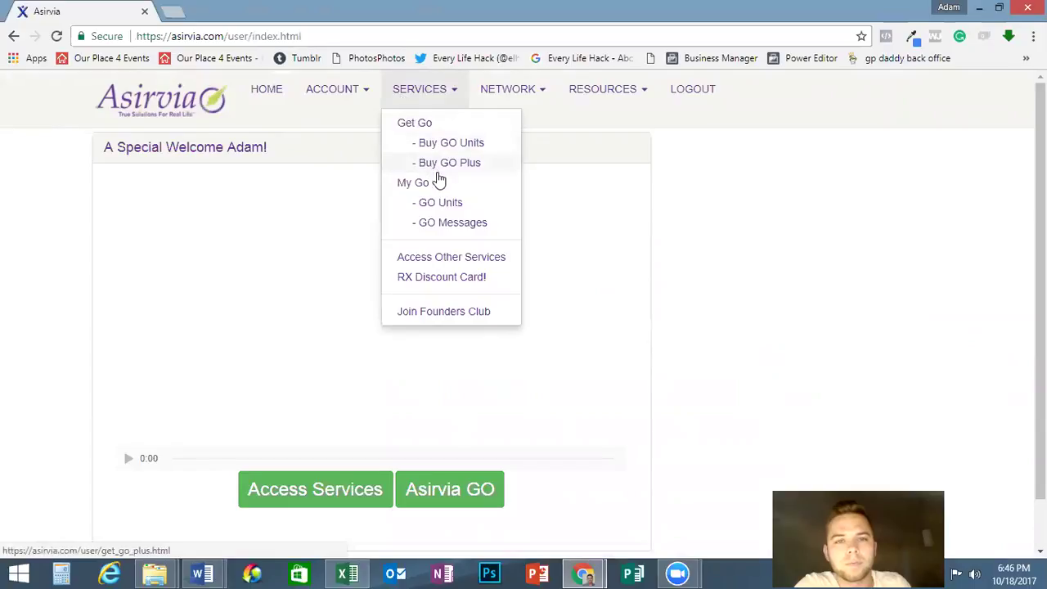
left_click(442, 205)
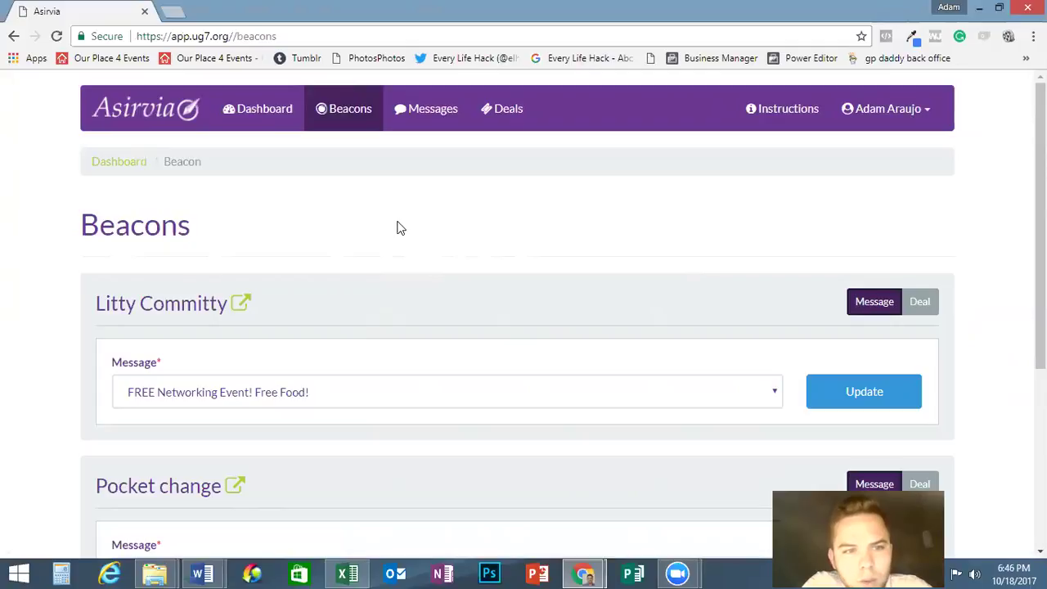
Step: Scroll the Beacons list to check that Litty Commity, Pocket change and The GO show 'FREE Networking Event! Free Food!'
scroll(398, 228, "down", 1)
scroll(398, 228, "down", 3)
scroll(399, 227, "up", 3)
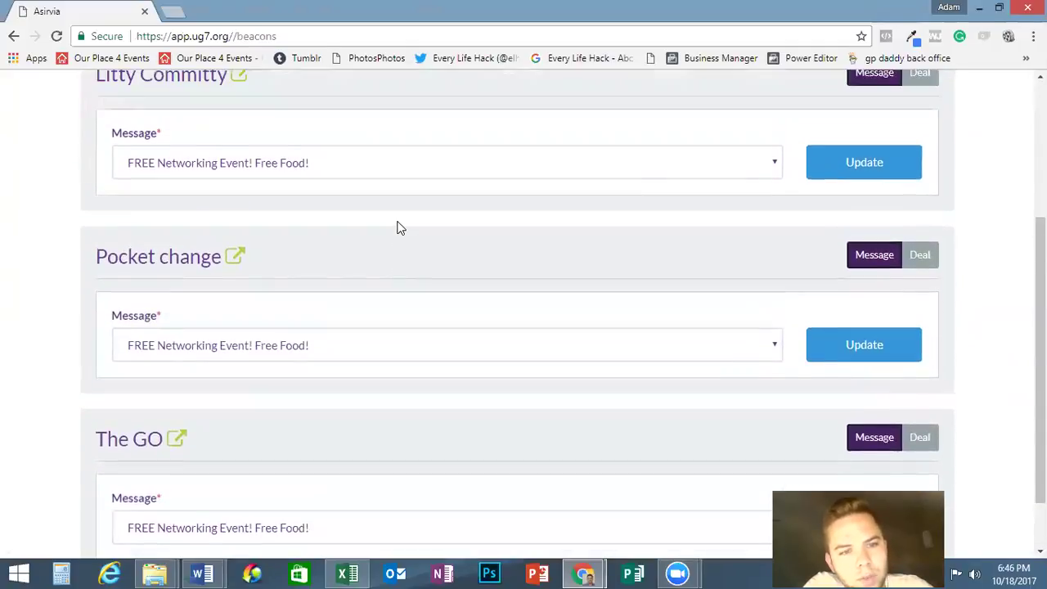
scroll(398, 227, "down", 3)
scroll(398, 227, "up", 4)
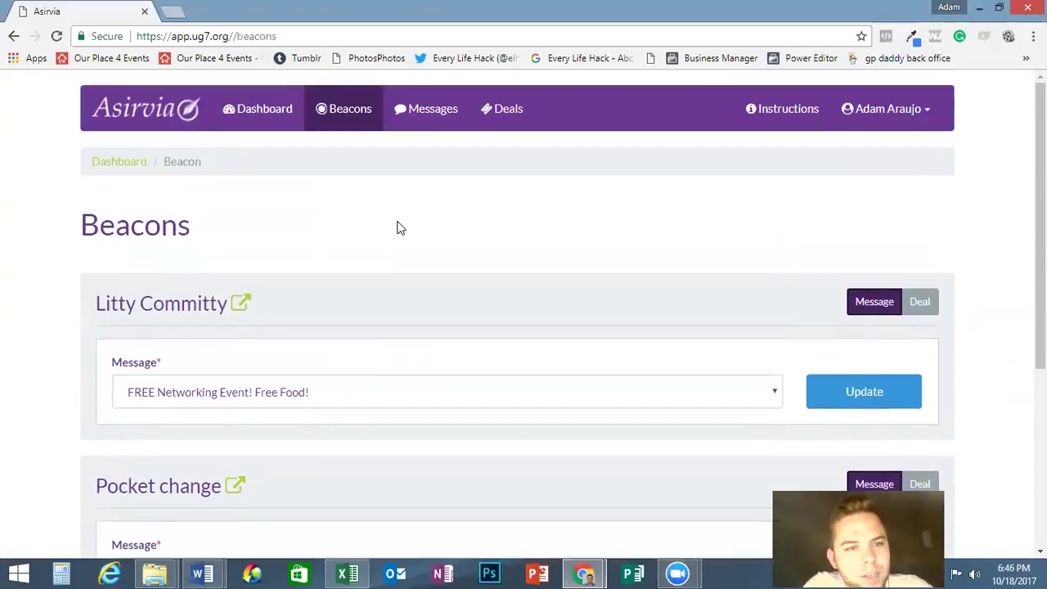
scroll(398, 227, "down", 2)
scroll(398, 227, "up", 2)
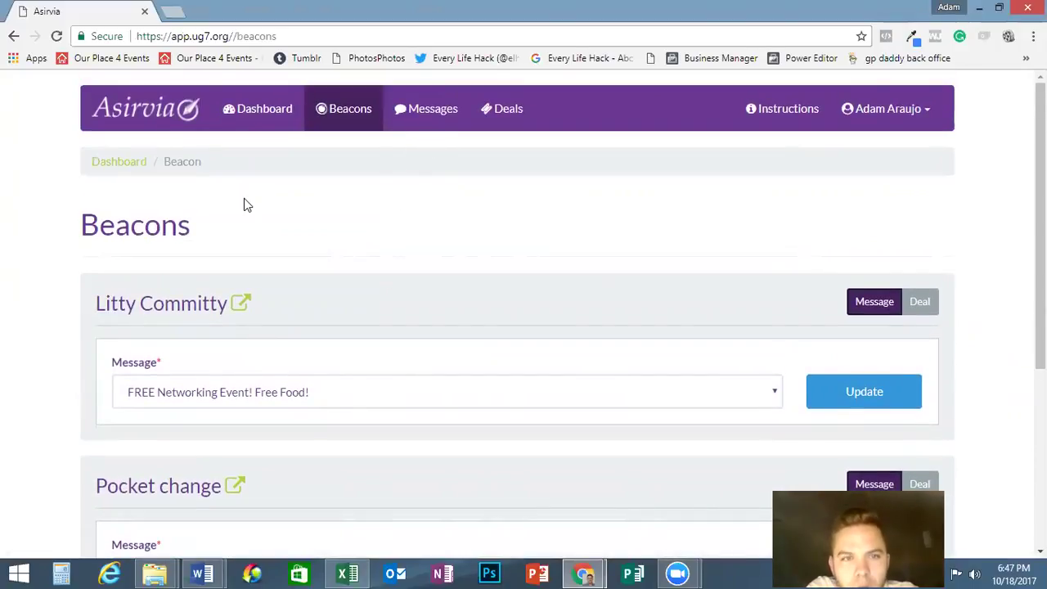
left_click(242, 102)
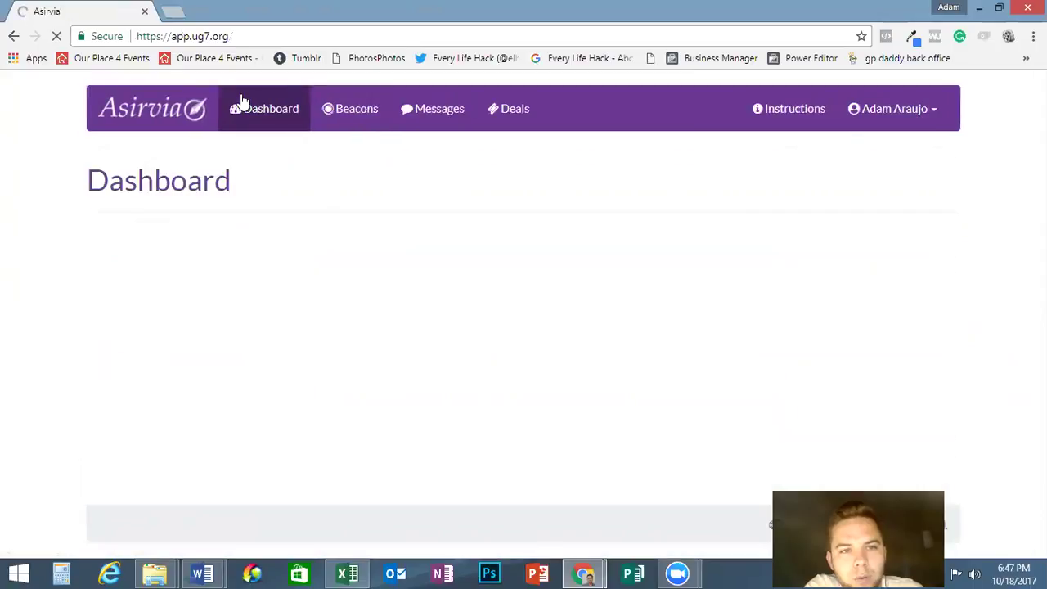
scroll(399, 210, "down", 2)
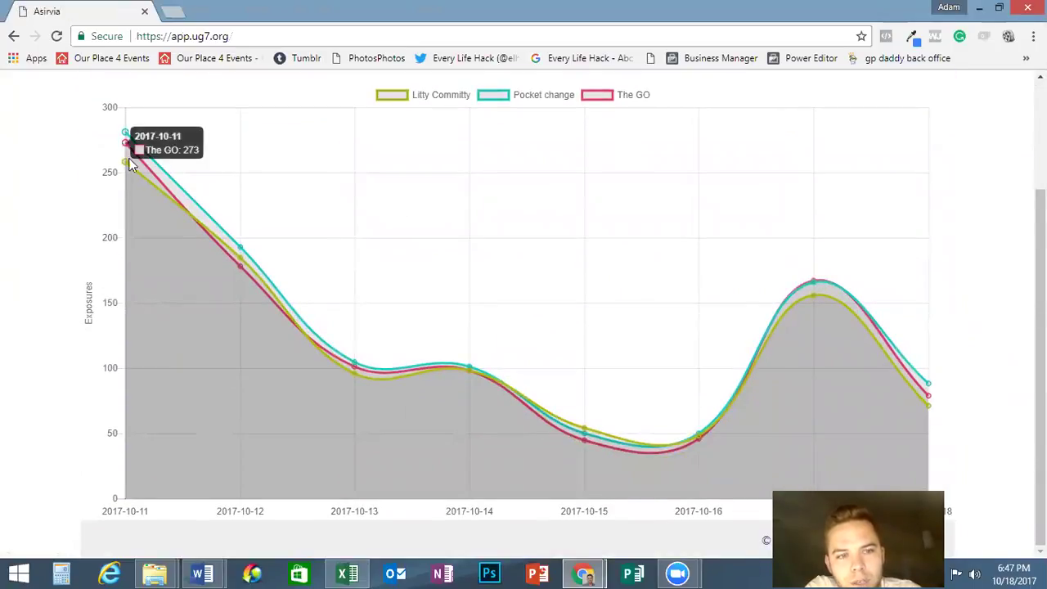
mouse_move(126, 133)
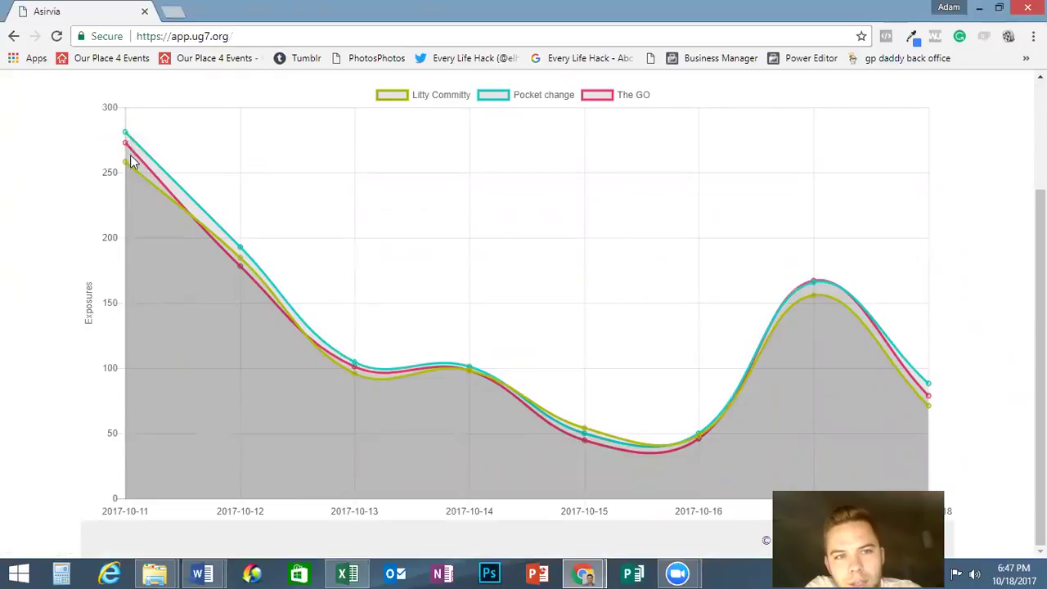
mouse_move(125, 164)
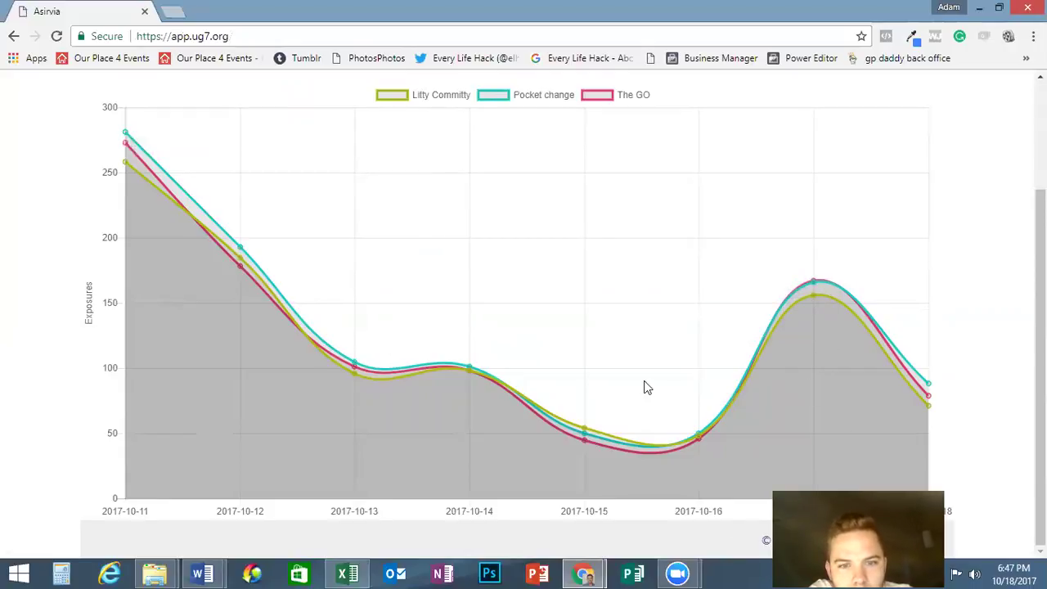
scroll(645, 386, "up", 2)
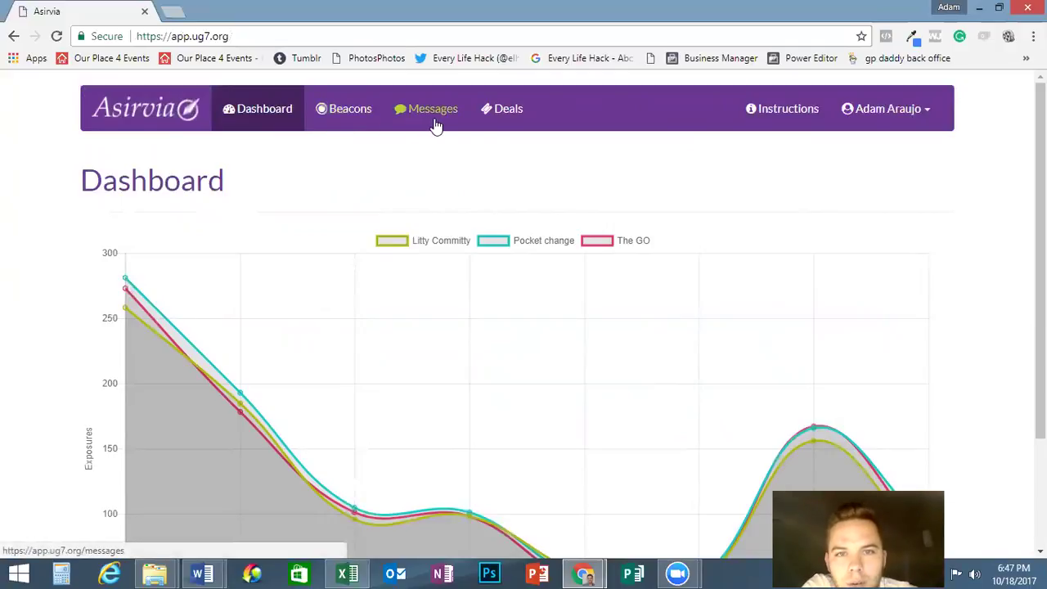
Step: Open the Deals page listing the five existing deals such as FREE PIZZA HUT
right_click(499, 121)
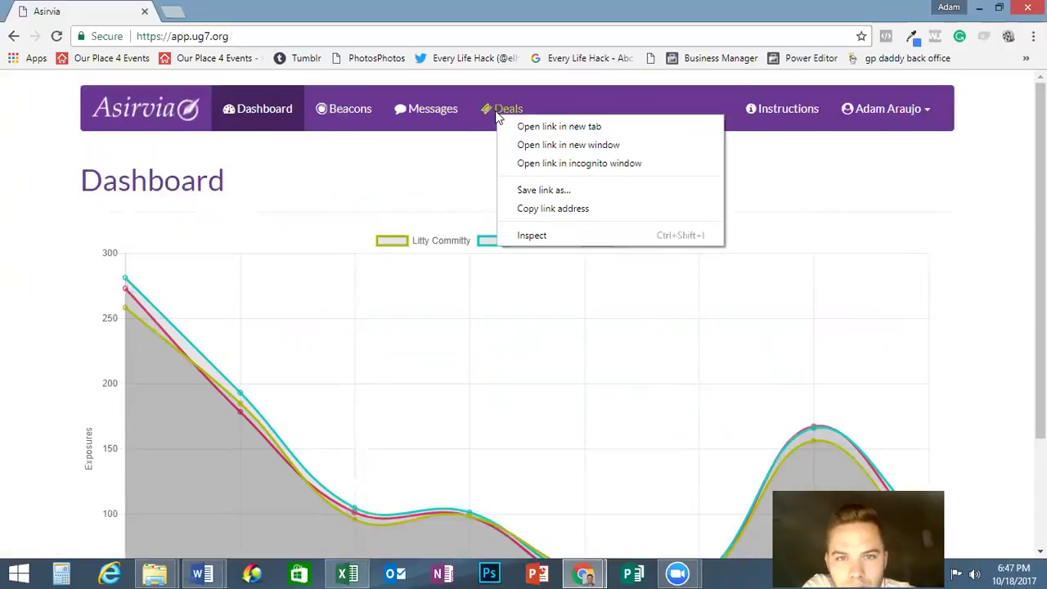
left_click(495, 113)
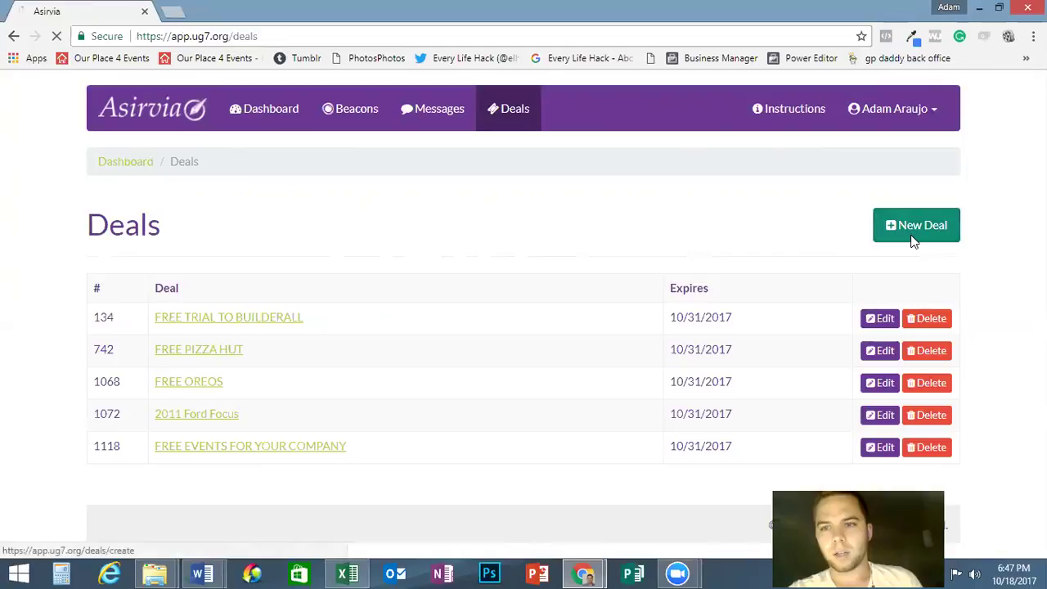
Step: Start a new deal and attach the first photo from Venues > August 2017 > The Grand Belle
left_click(911, 237)
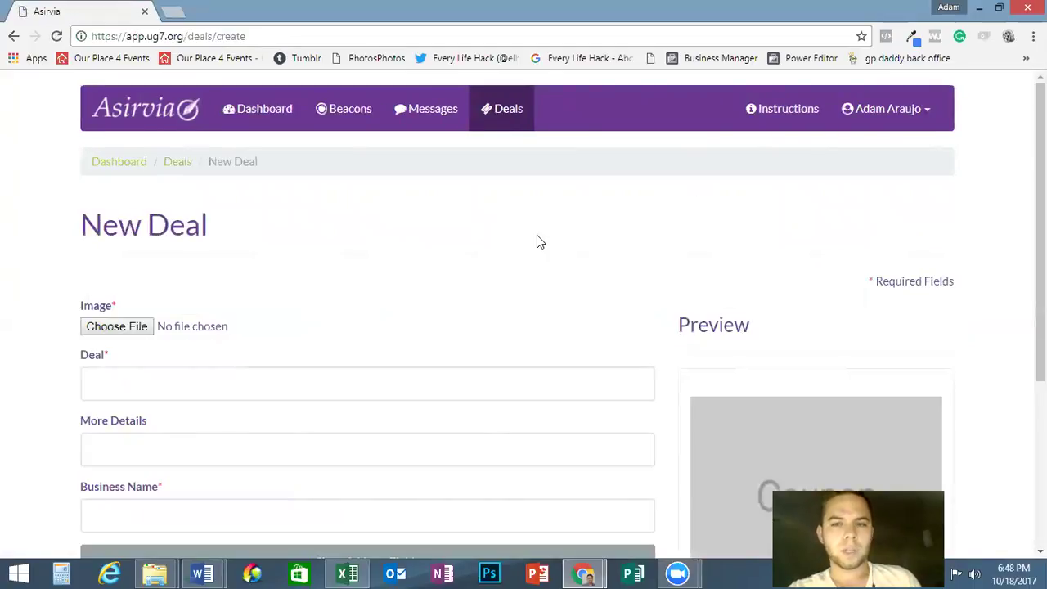
scroll(537, 237, "down", 2)
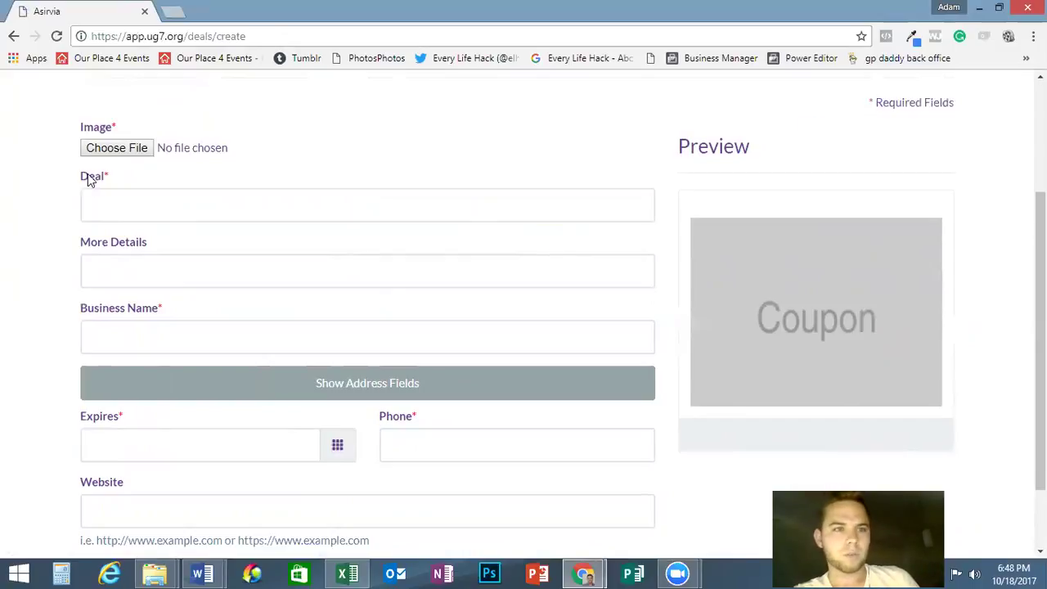
left_click(141, 149)
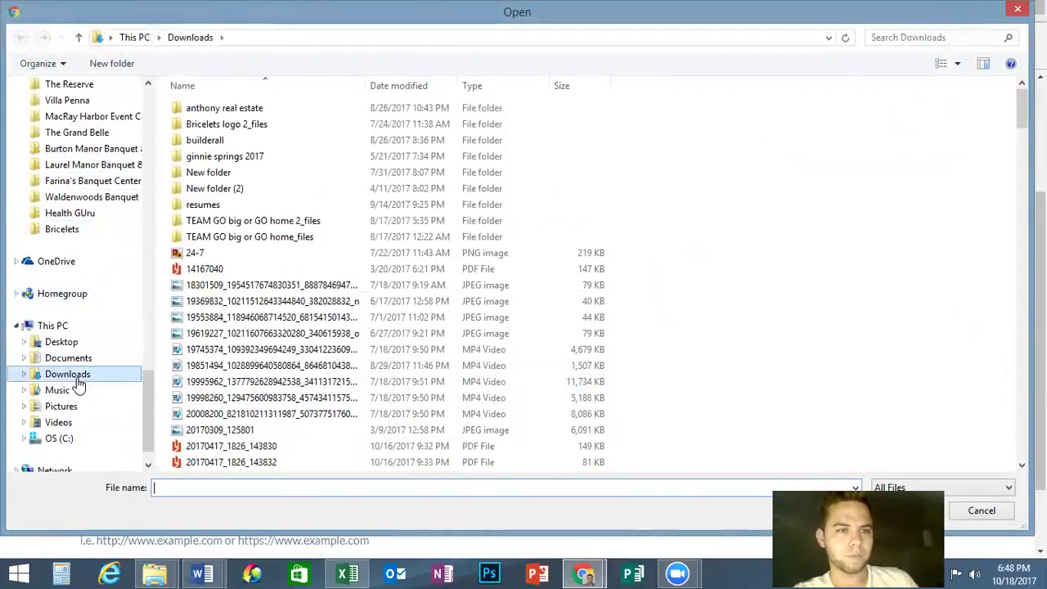
left_click(72, 410)
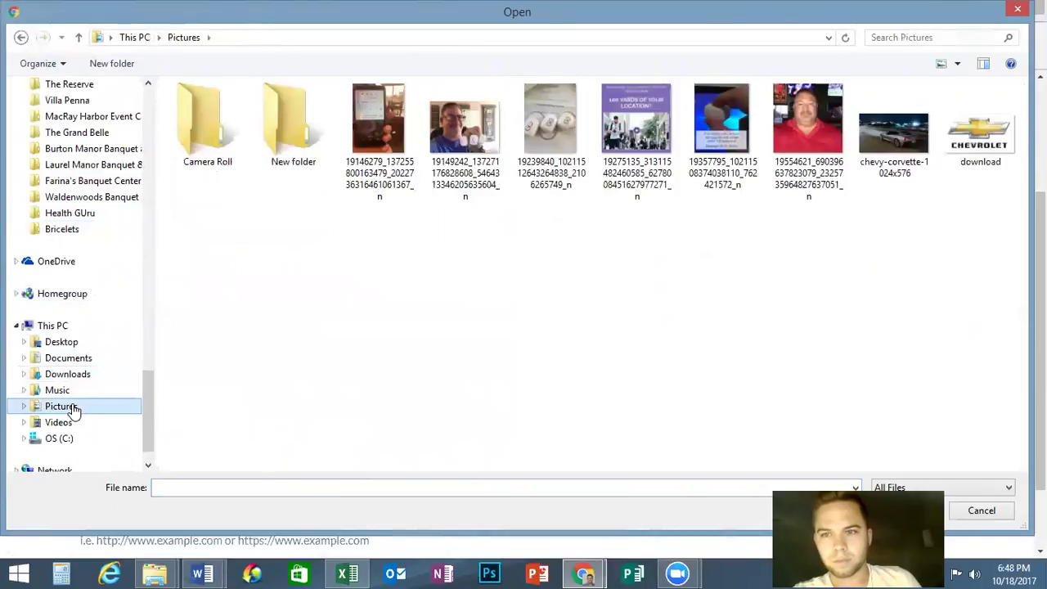
left_click(66, 392)
left_click(82, 137)
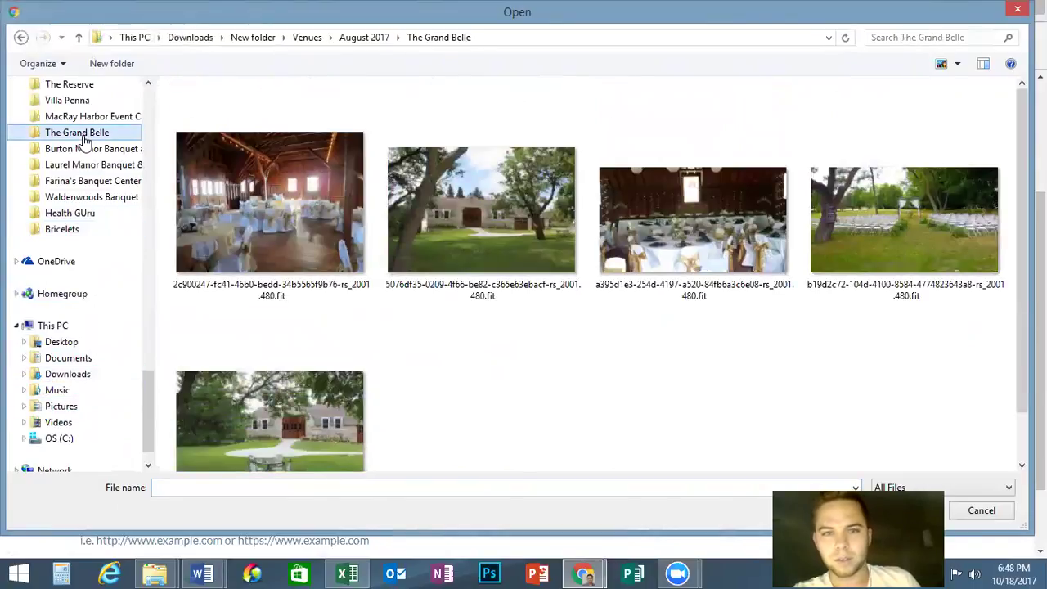
double_click(247, 181)
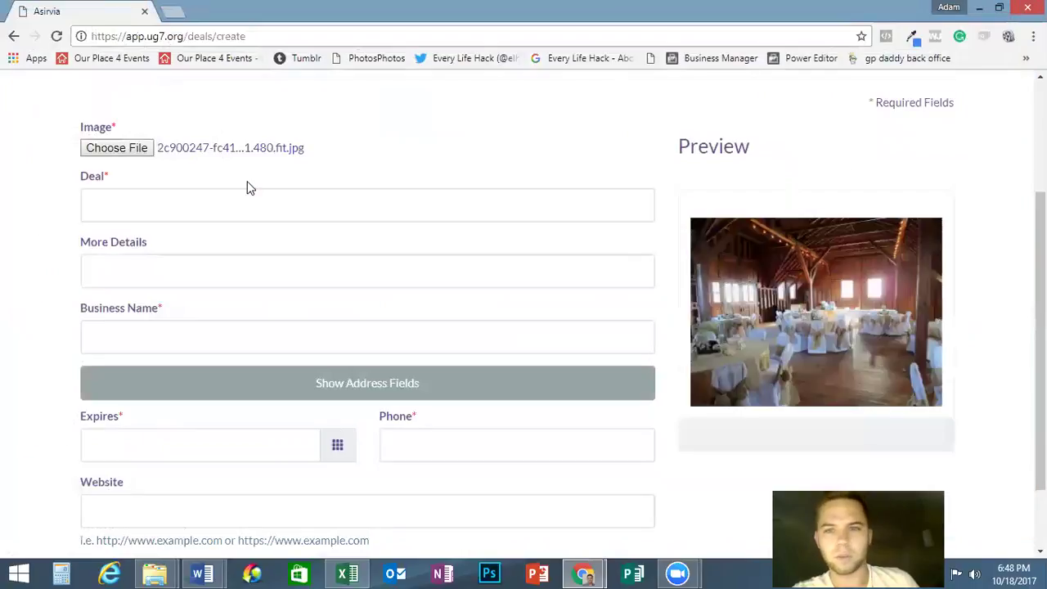
Step: Enter headline '50% on Wedding Venue', details '50 people or more' and business 'The Bell in the Cabin'
left_click(165, 214)
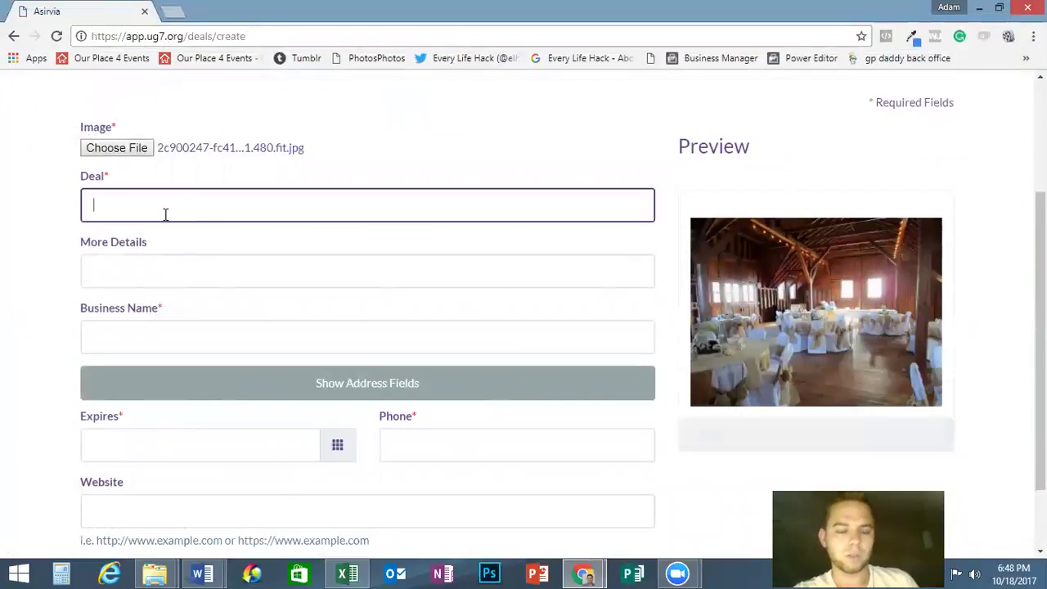
type("50")
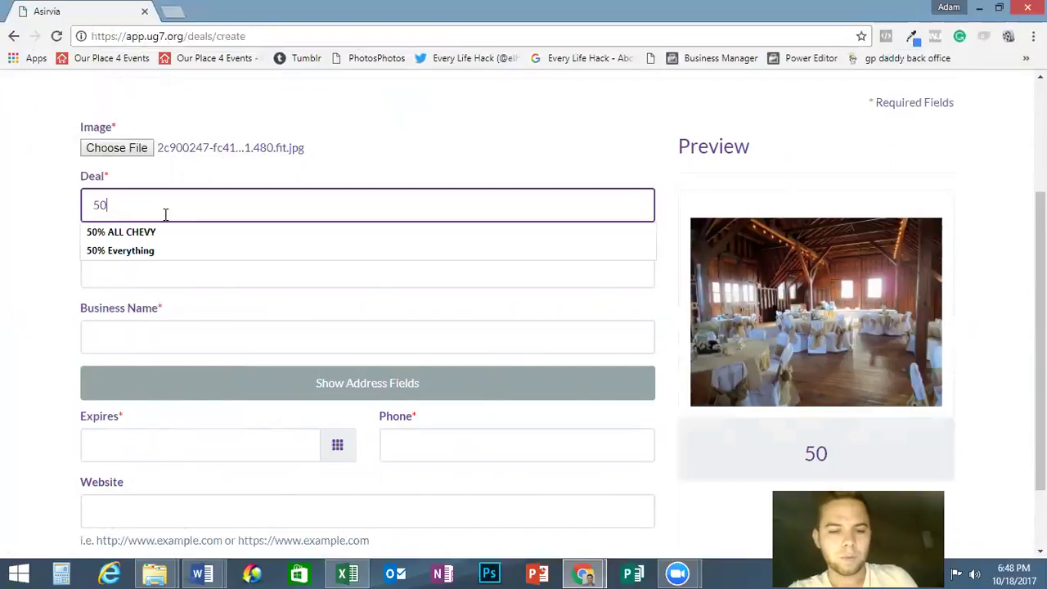
type("% on ")
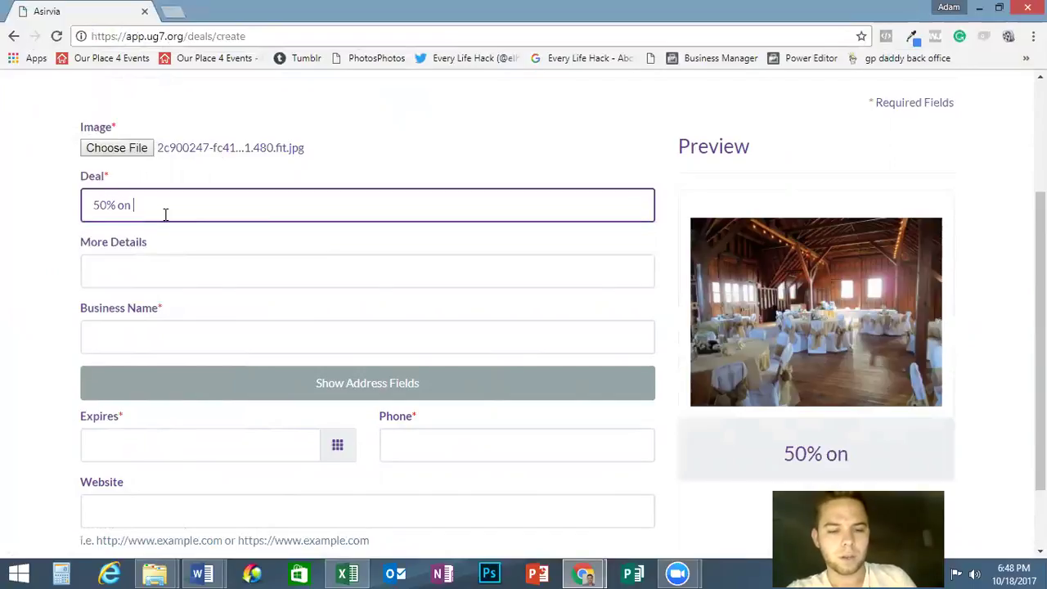
type("Wedding Venu")
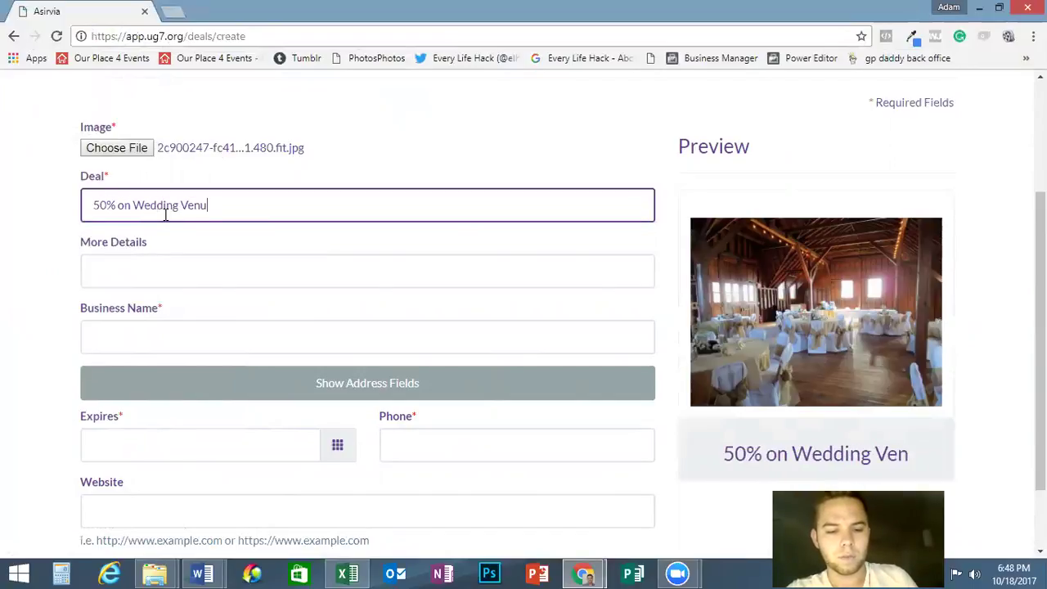
type("e")
key("Tab")
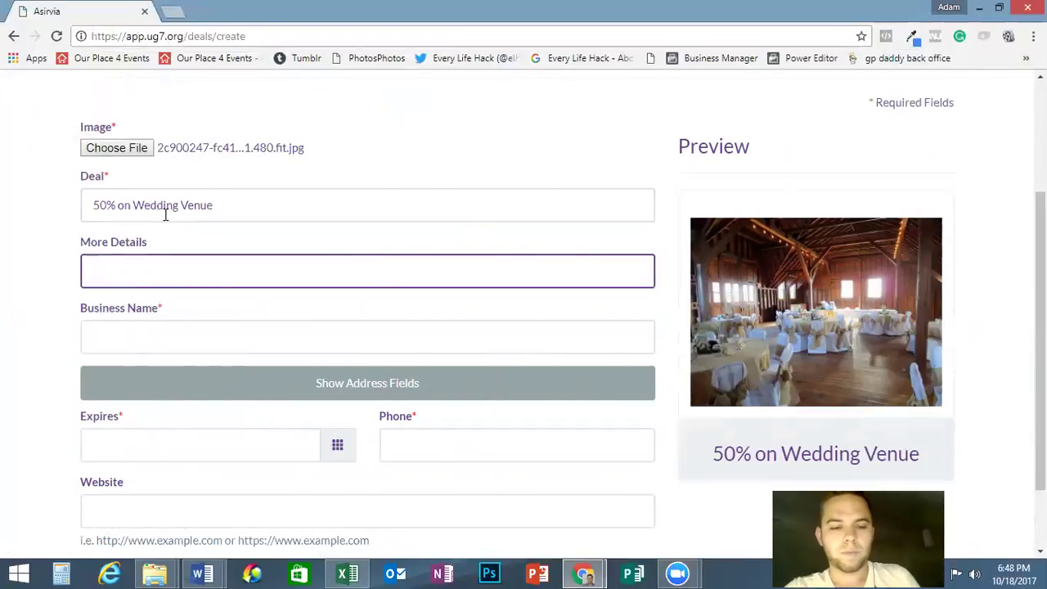
type("50 people ")
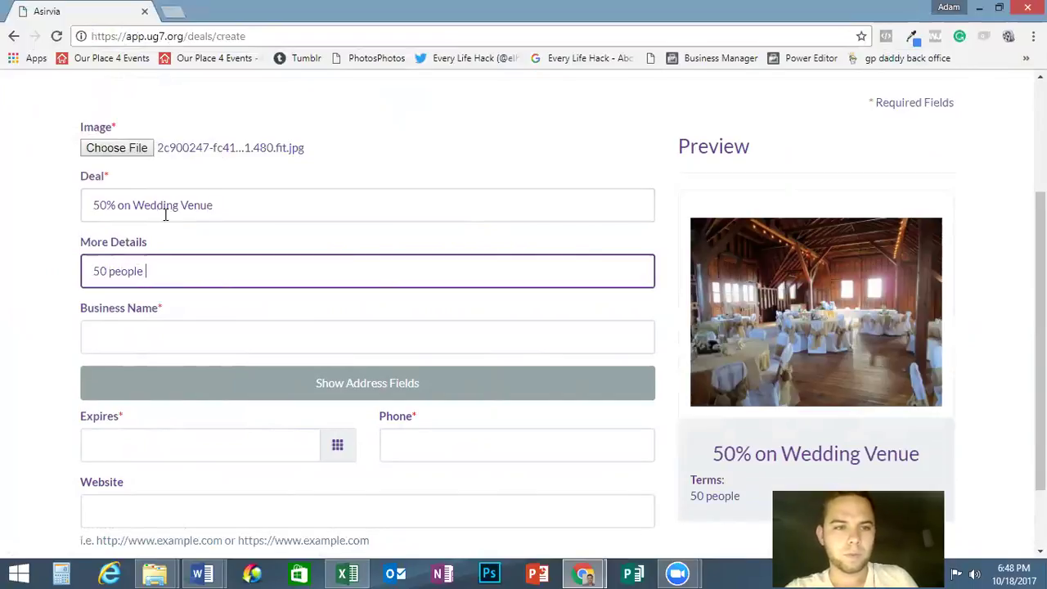
type("or more")
key("Tab")
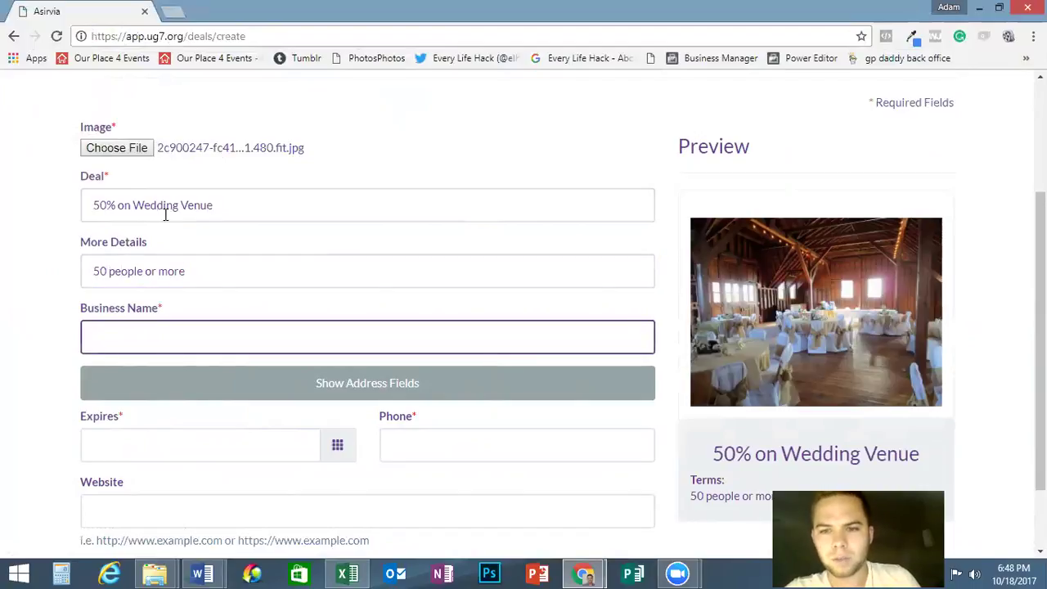
type("The ")
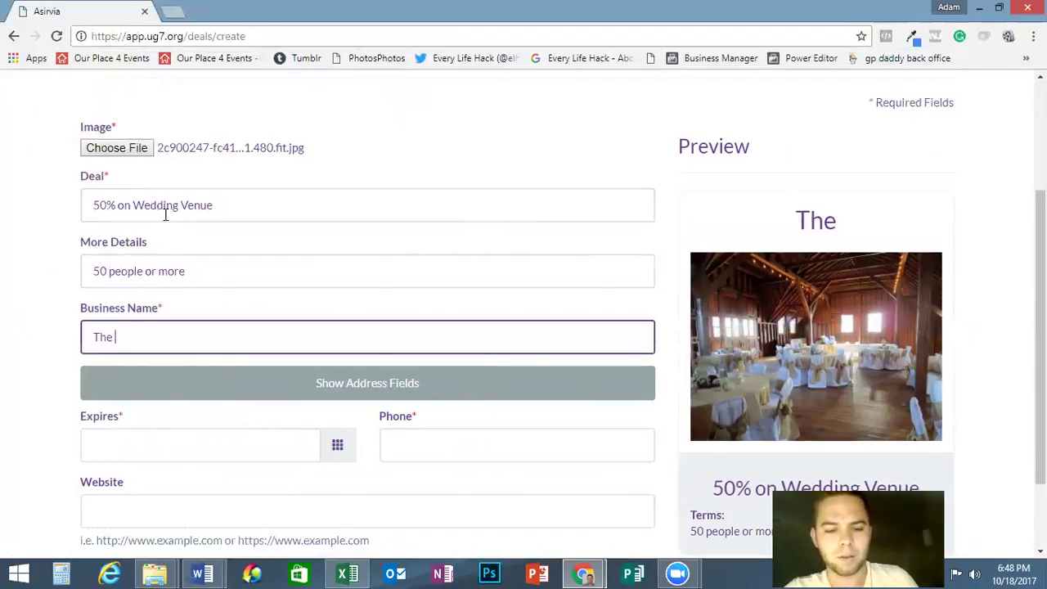
type("Bell")
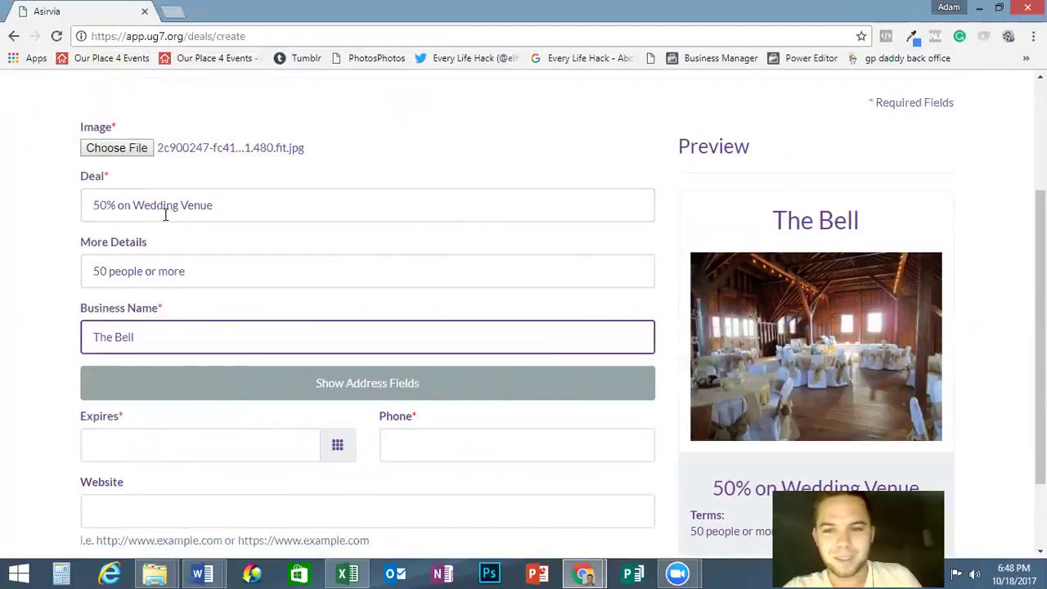
type(" in ")
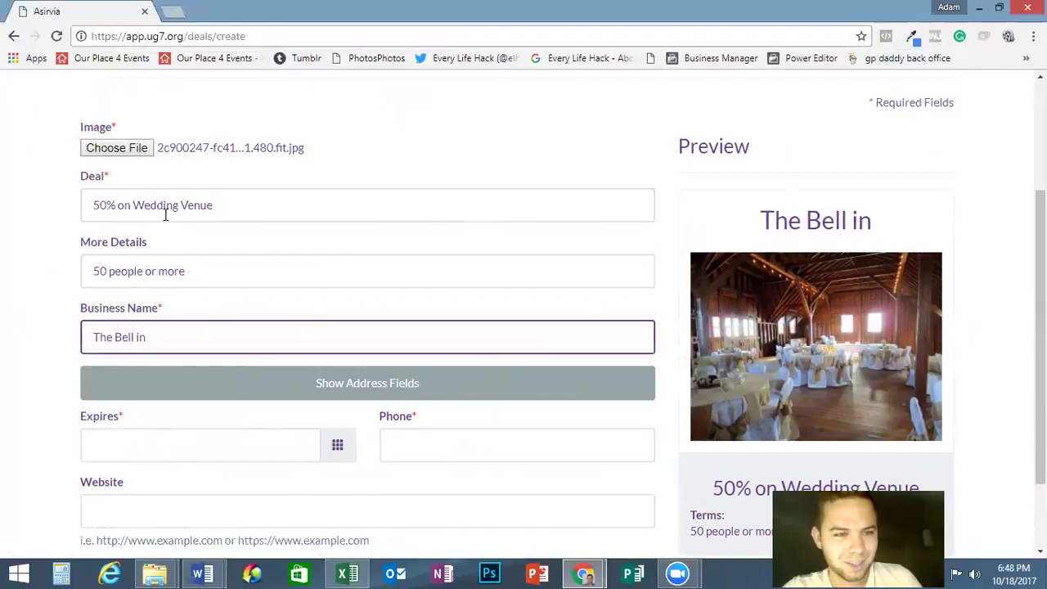
type("the Cabin")
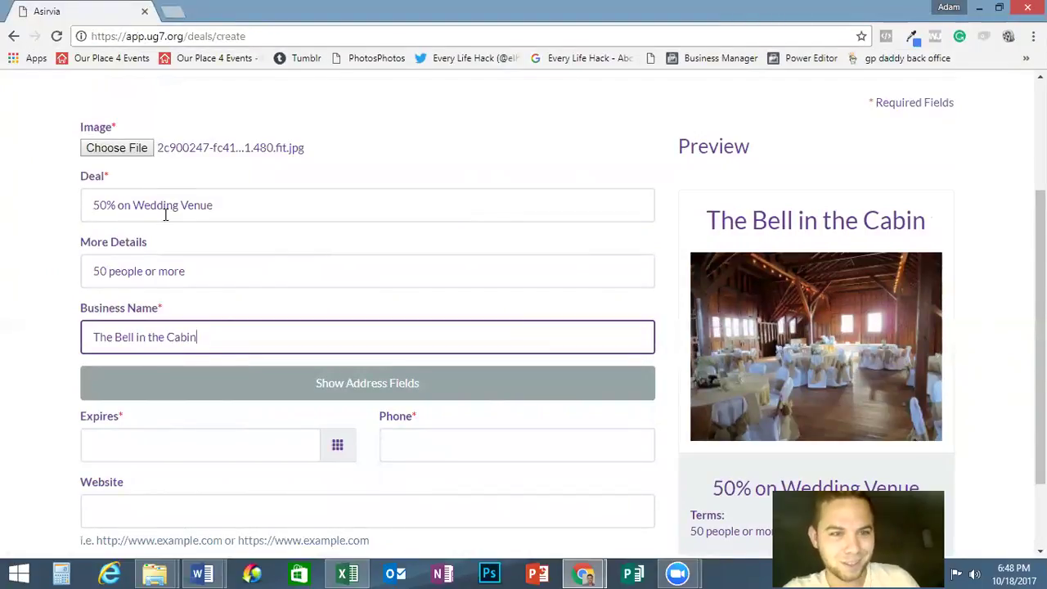
Step: Autofill the venue's address, city, zipcode and phone, and set the state to FL
scroll(165, 214, "down", 1)
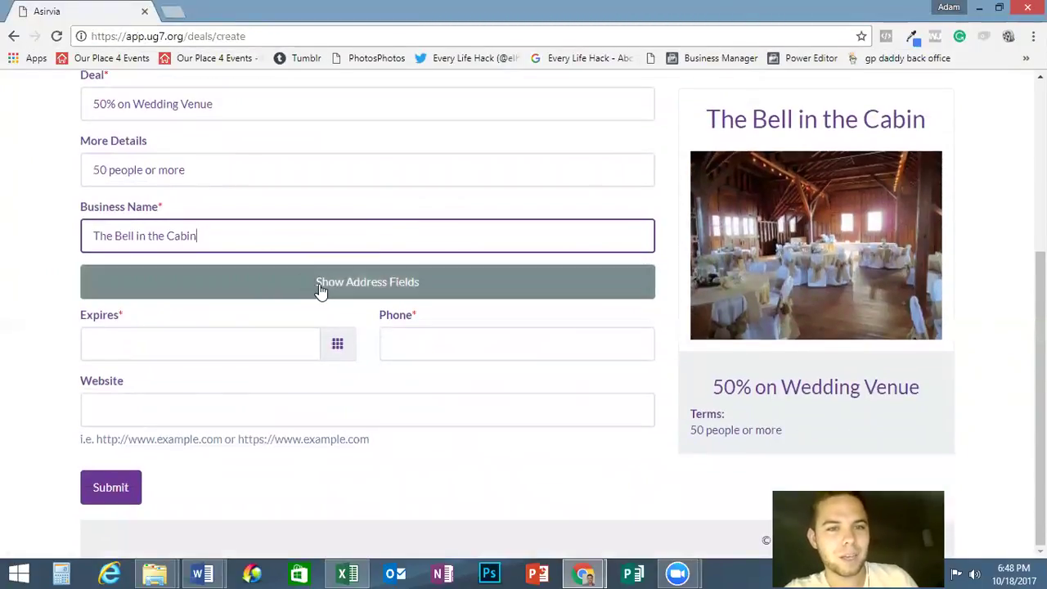
left_click(320, 286)
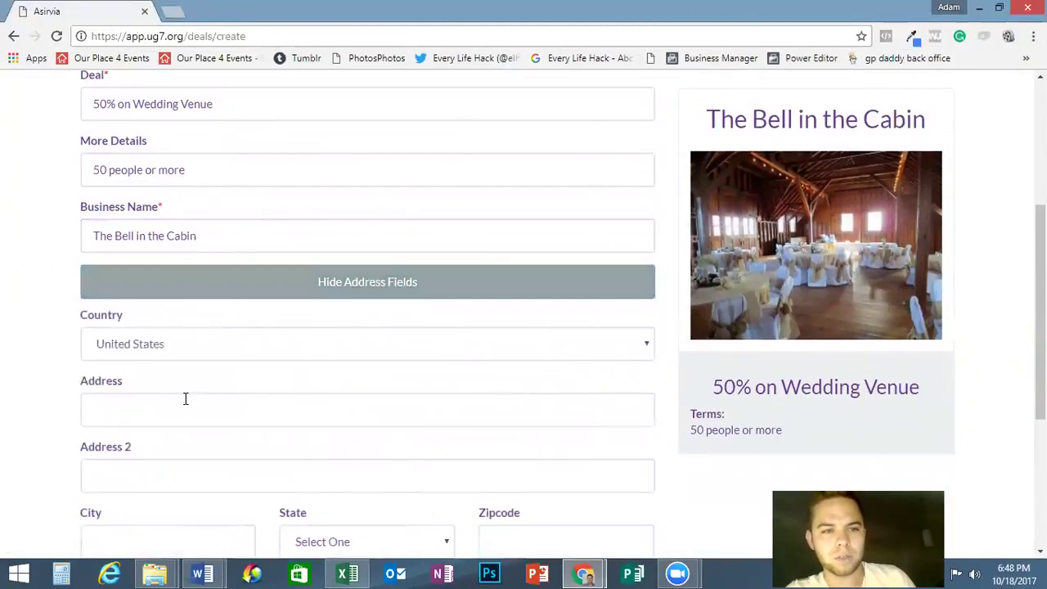
left_click(186, 399)
scroll(185, 400, "down", 2)
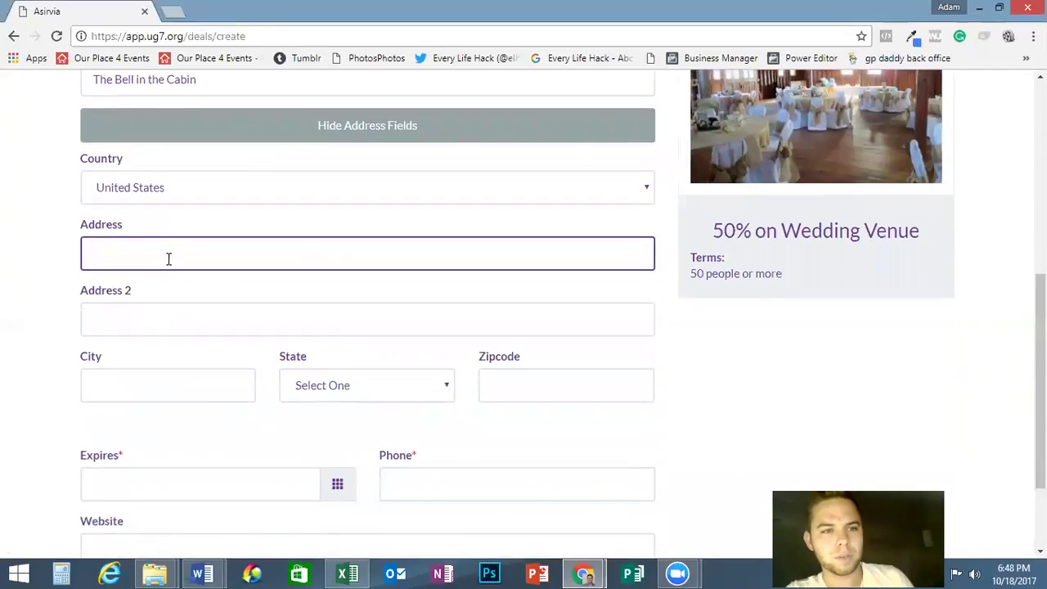
left_click(171, 236)
left_click(154, 391)
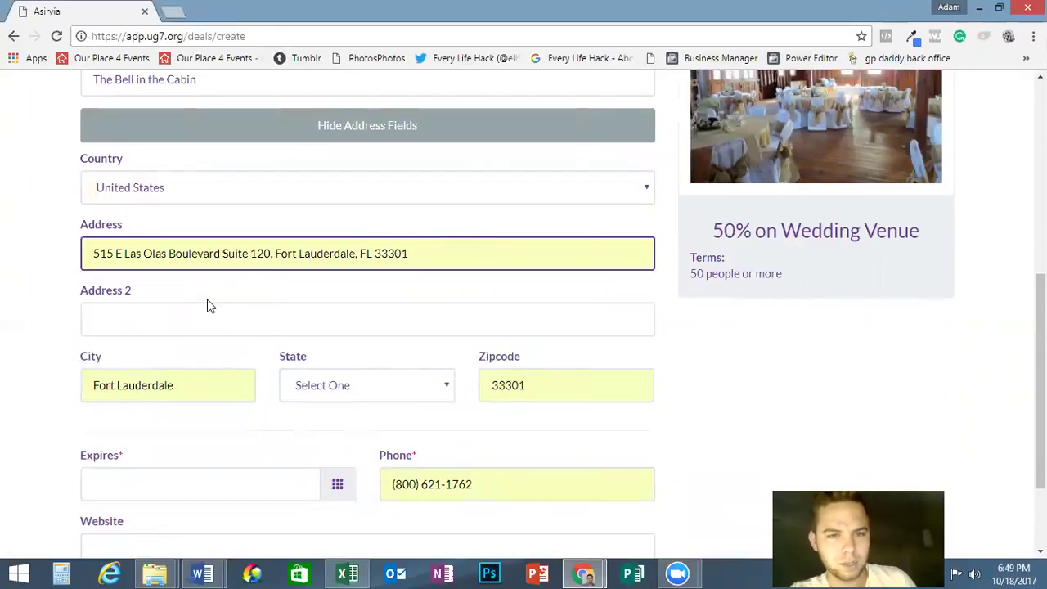
scroll(208, 304, "down", 2)
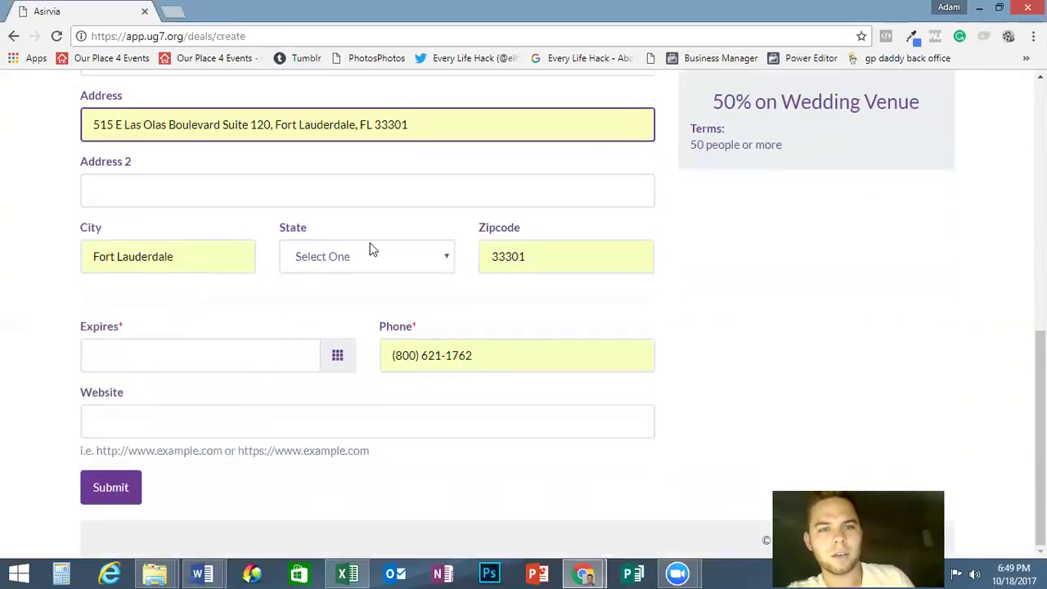
left_click(372, 249)
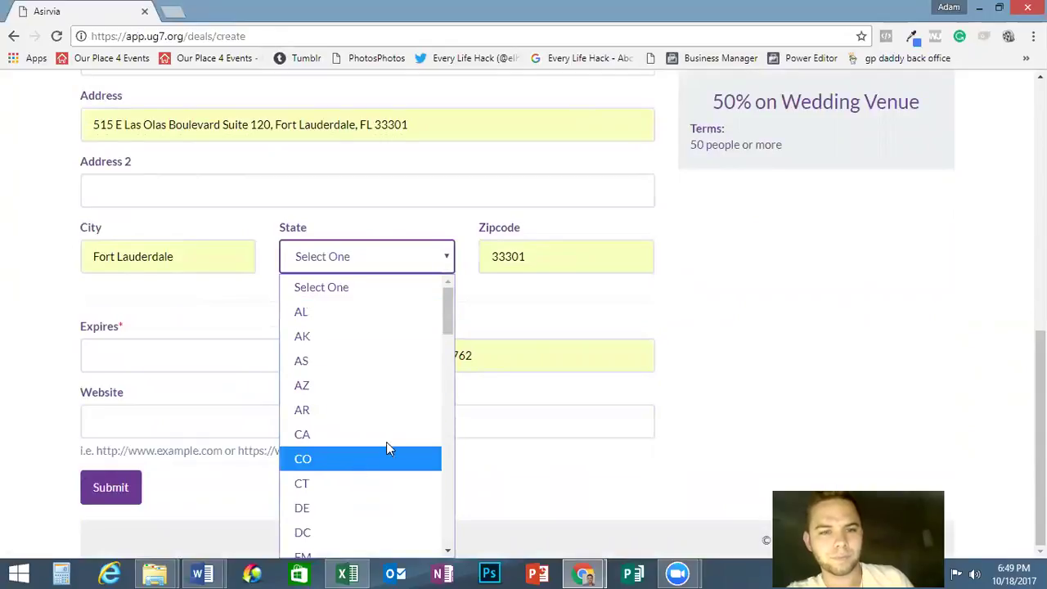
left_click_drag(449, 337, 446, 367)
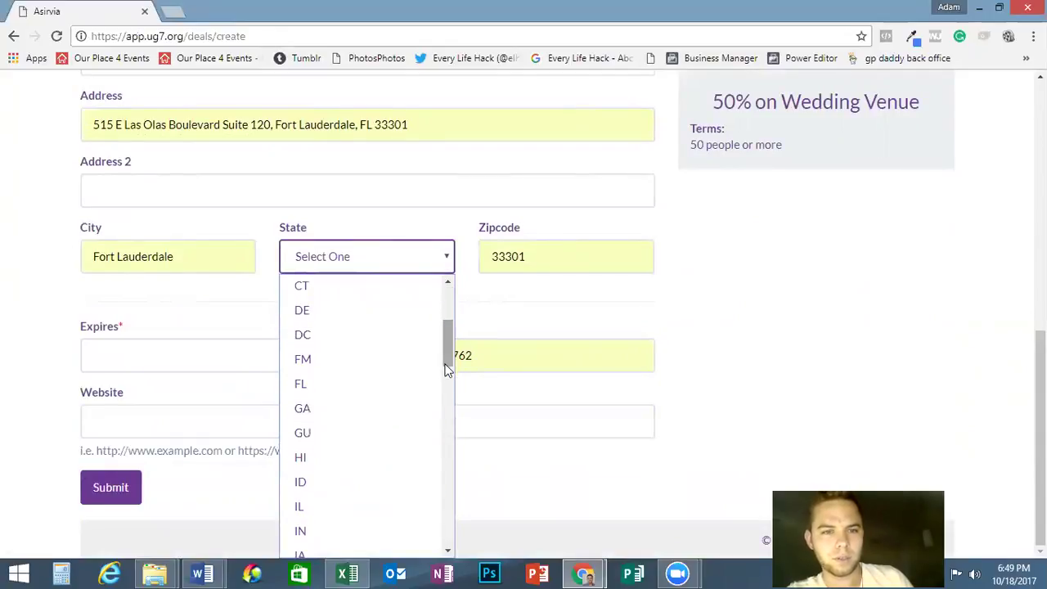
left_click(345, 382)
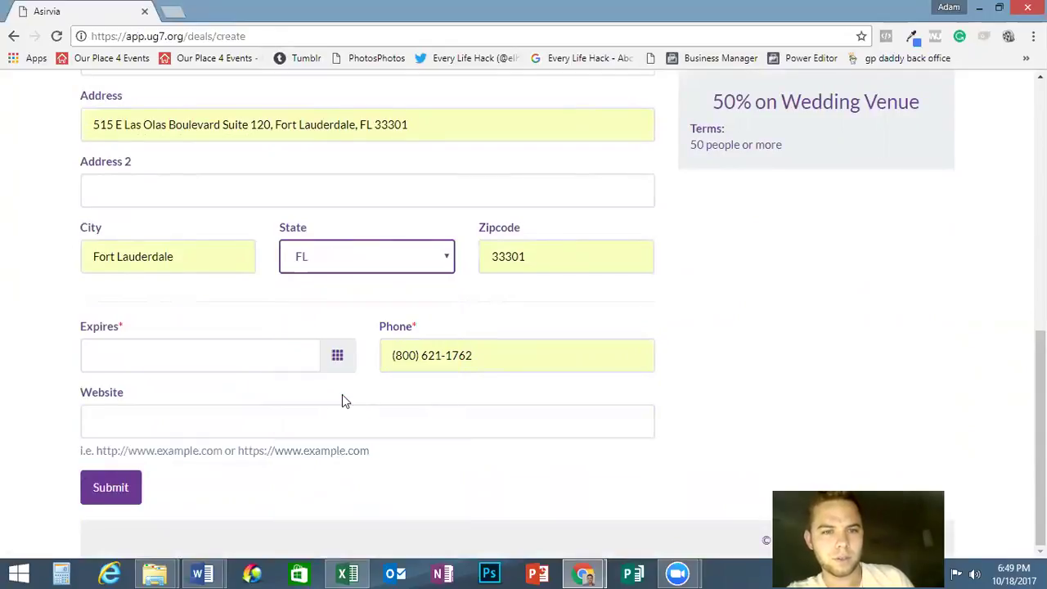
Step: Set the expiry to 10/31/2017, fill in the venue's website, and submit the deal
left_click(125, 353)
left_click(139, 322)
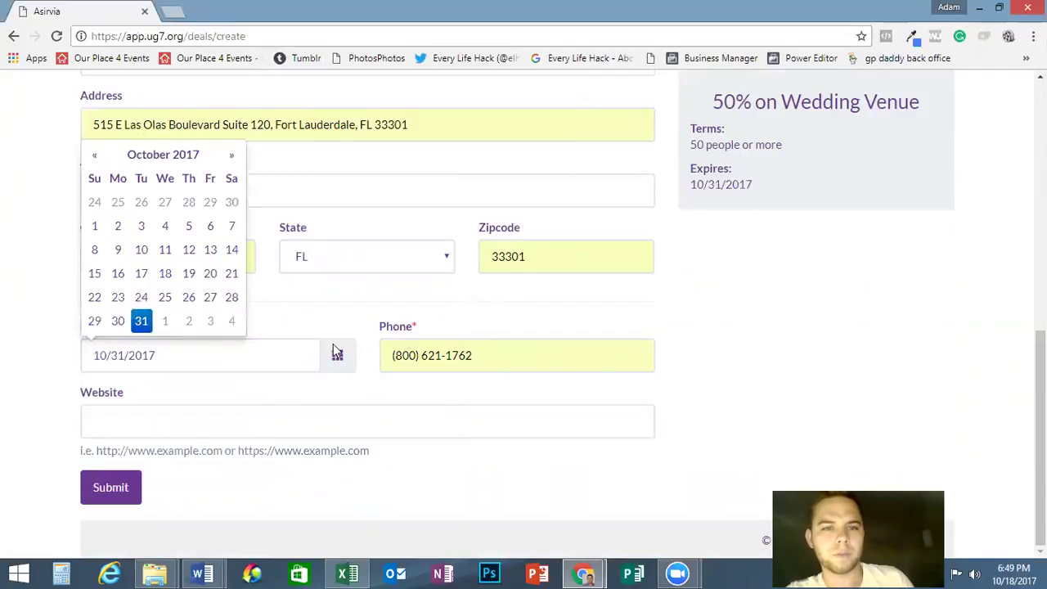
right_click(433, 374)
left_click(387, 386)
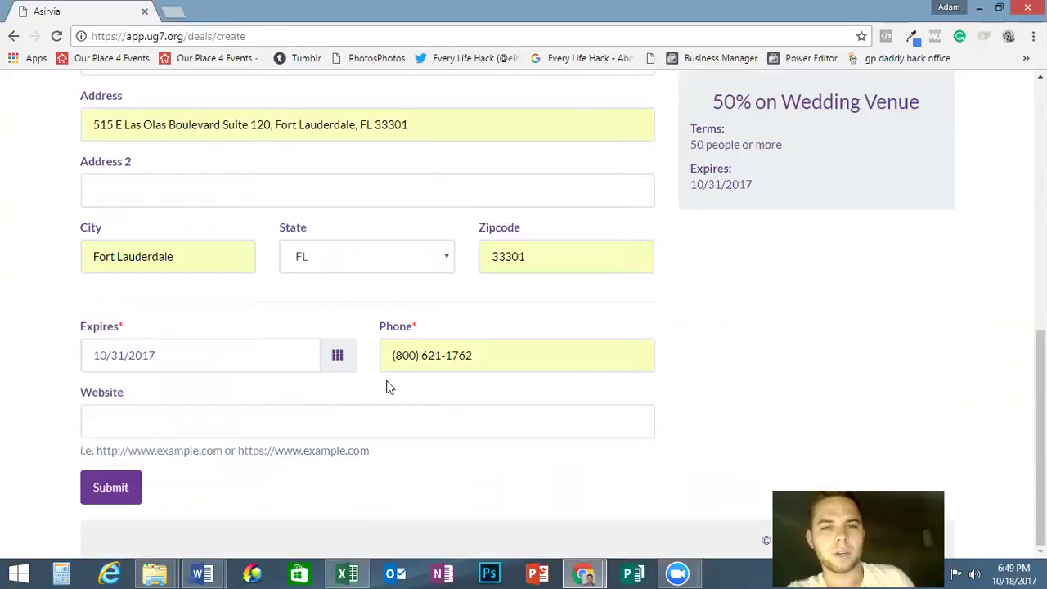
left_click(238, 429)
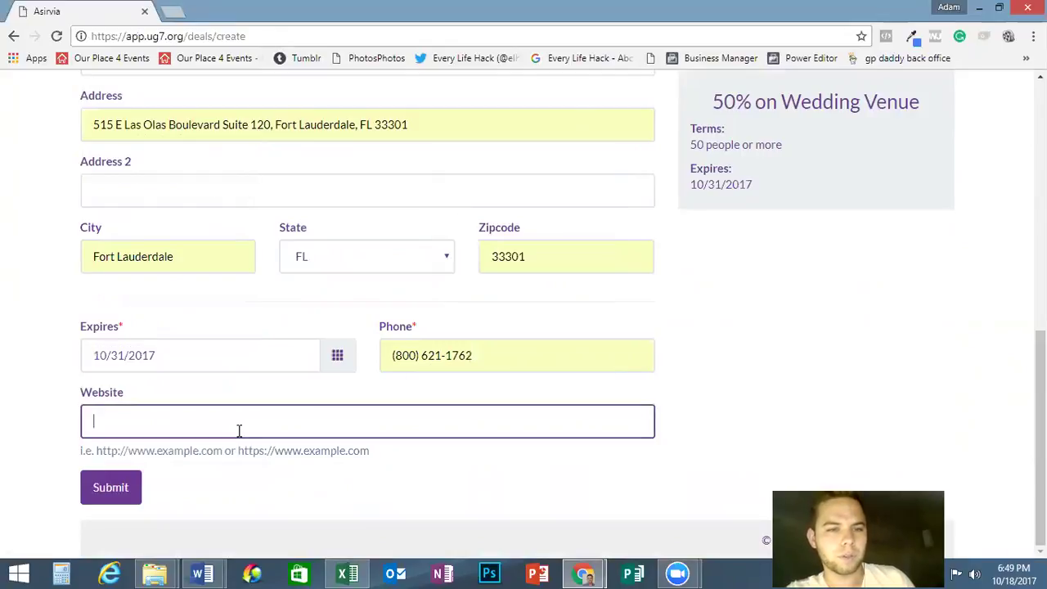
left_click(181, 456)
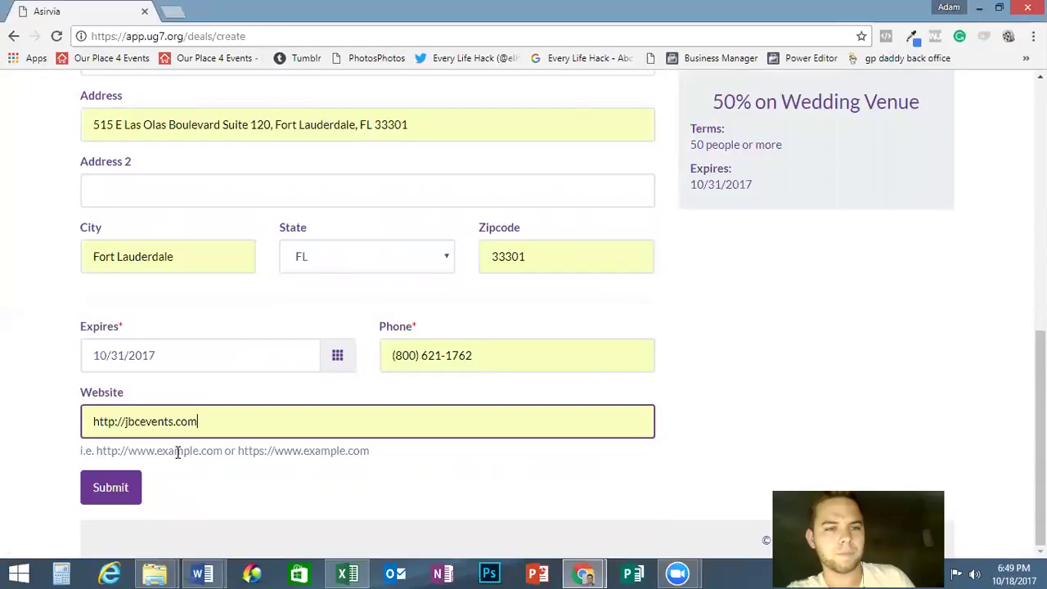
left_click(111, 491)
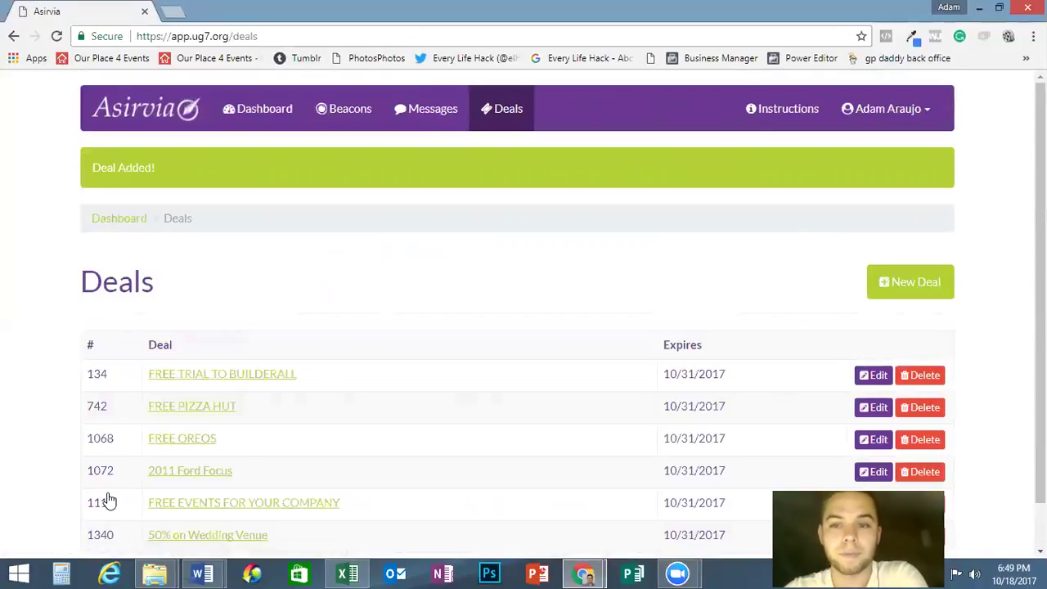
Step: Preview the new 50% on Wedding Venue deal (#1340) and close the preview
scroll(36, 390, "down", 1)
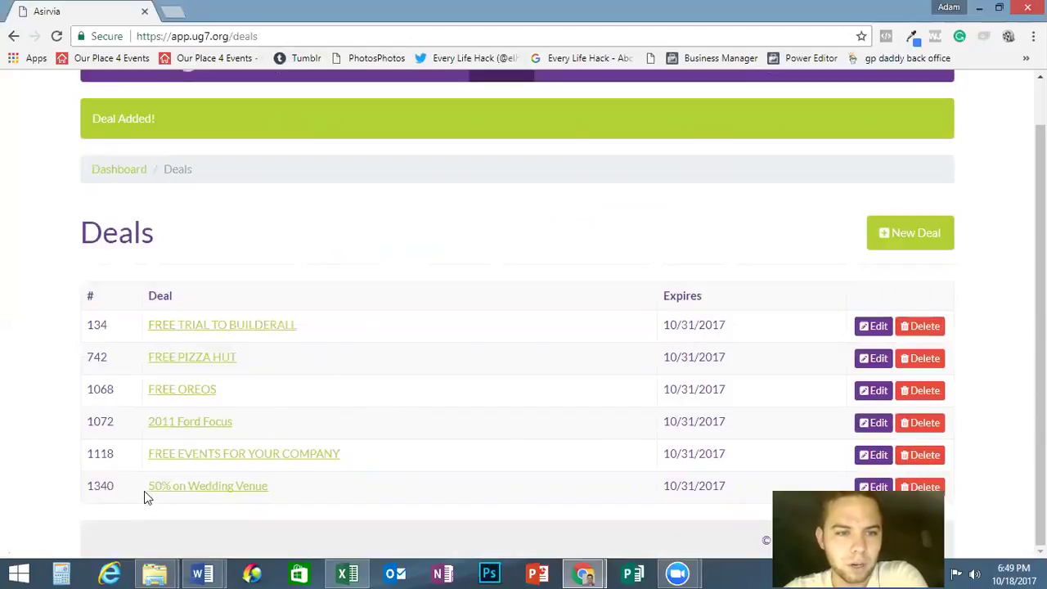
left_click(207, 486)
scroll(489, 281, "down", 3)
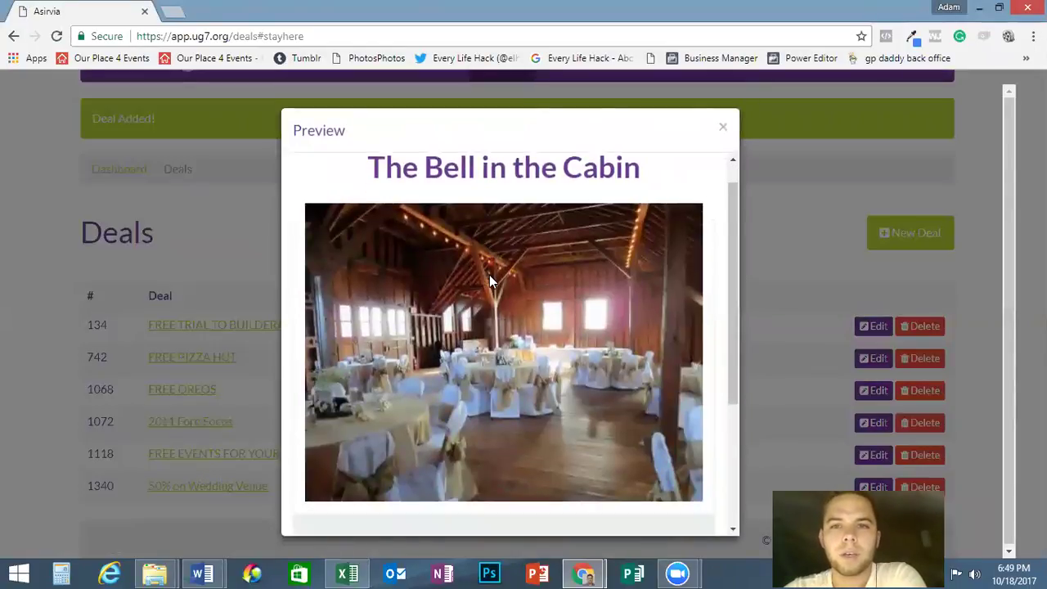
scroll(489, 280, "up", 3)
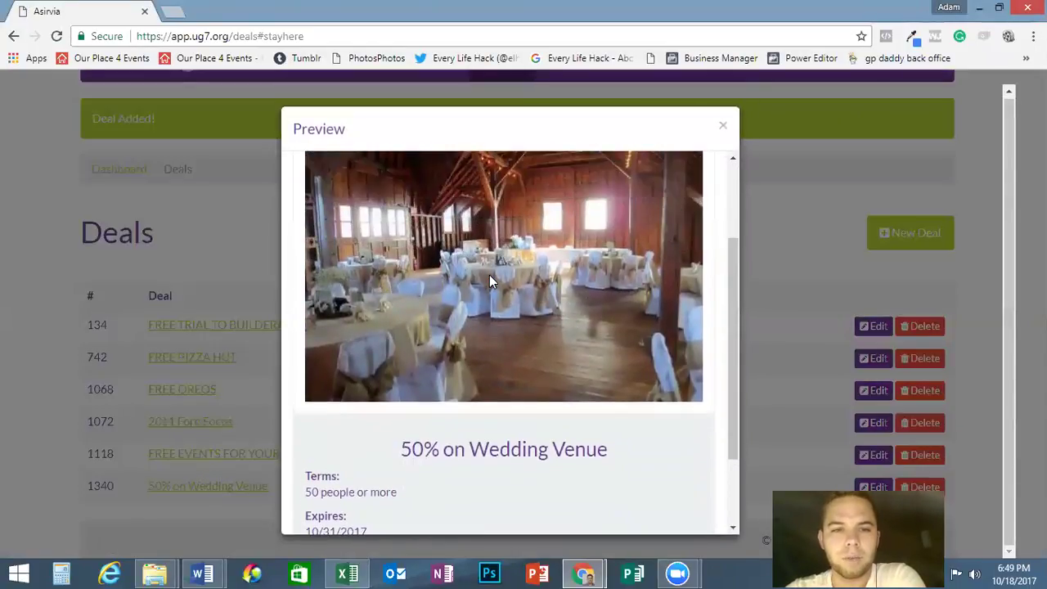
left_click(722, 128)
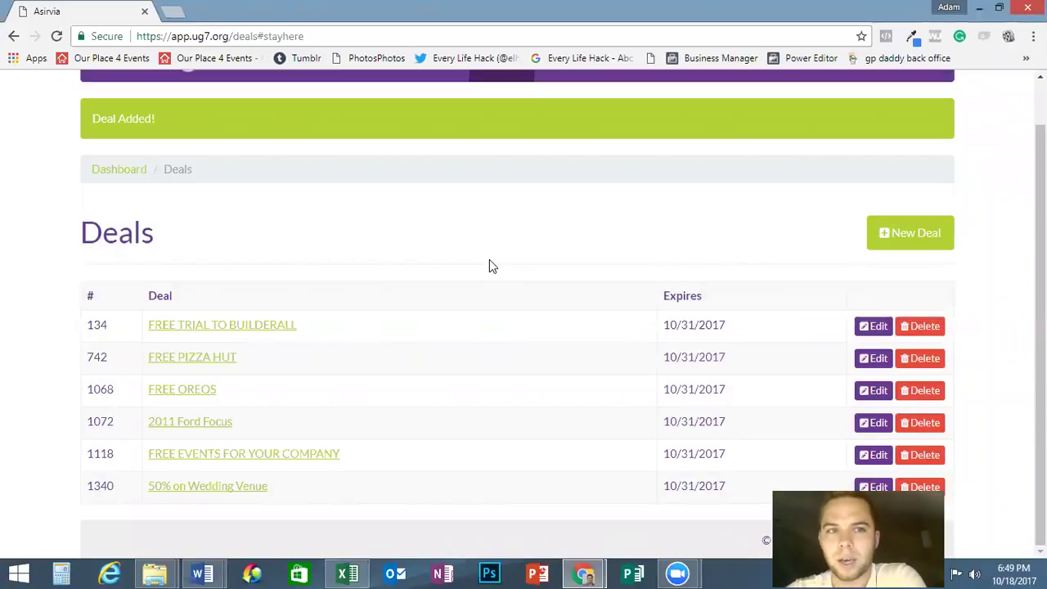
scroll(489, 258, "up", 1)
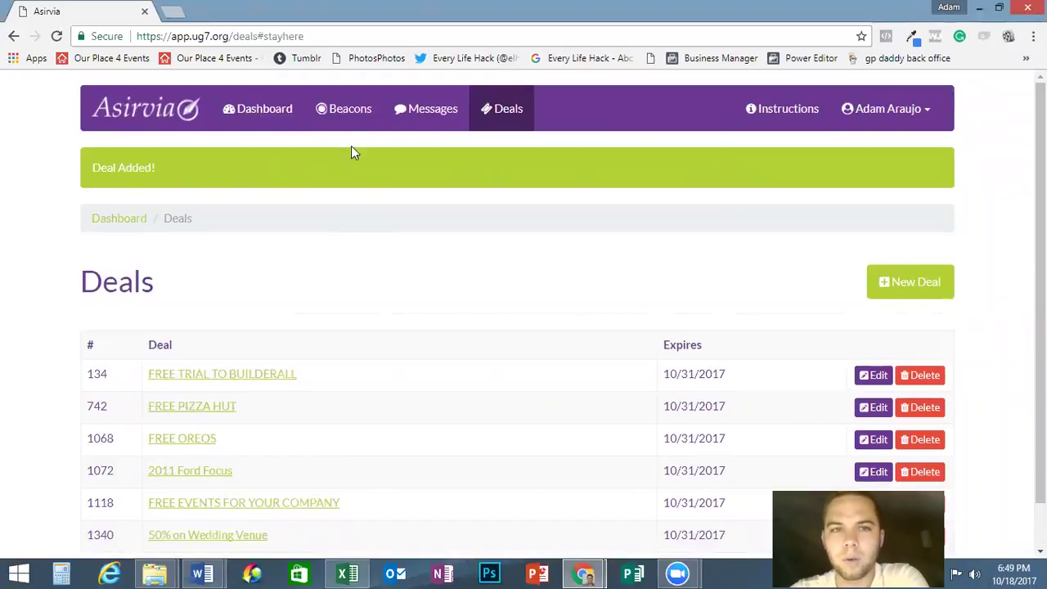
Step: Switch the Litty Committy beacon to Deal with '50% on Wedding Venue' and save the update
left_click(351, 108)
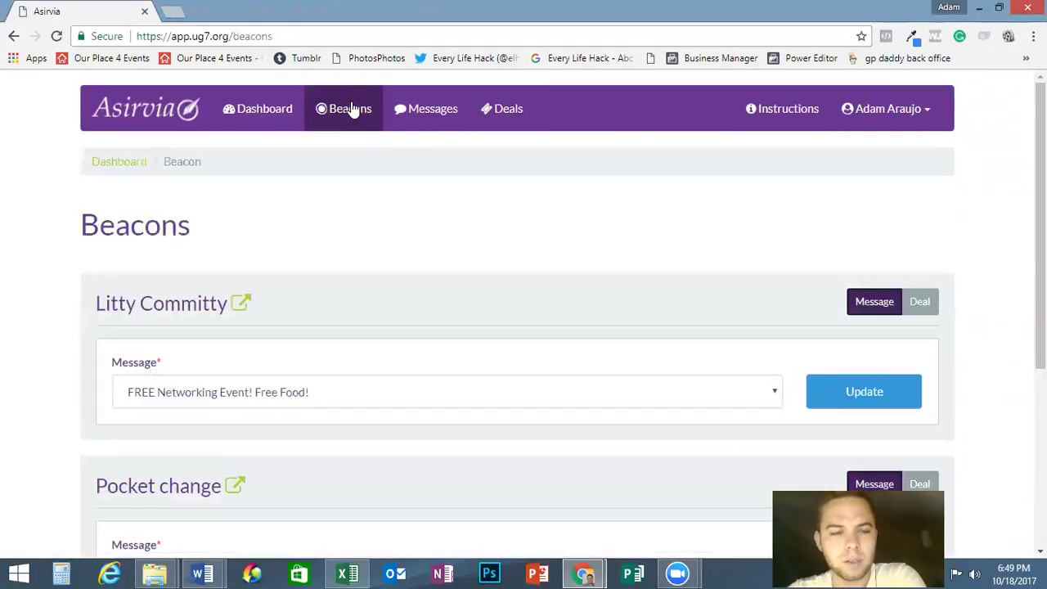
scroll(437, 374, "down", 1)
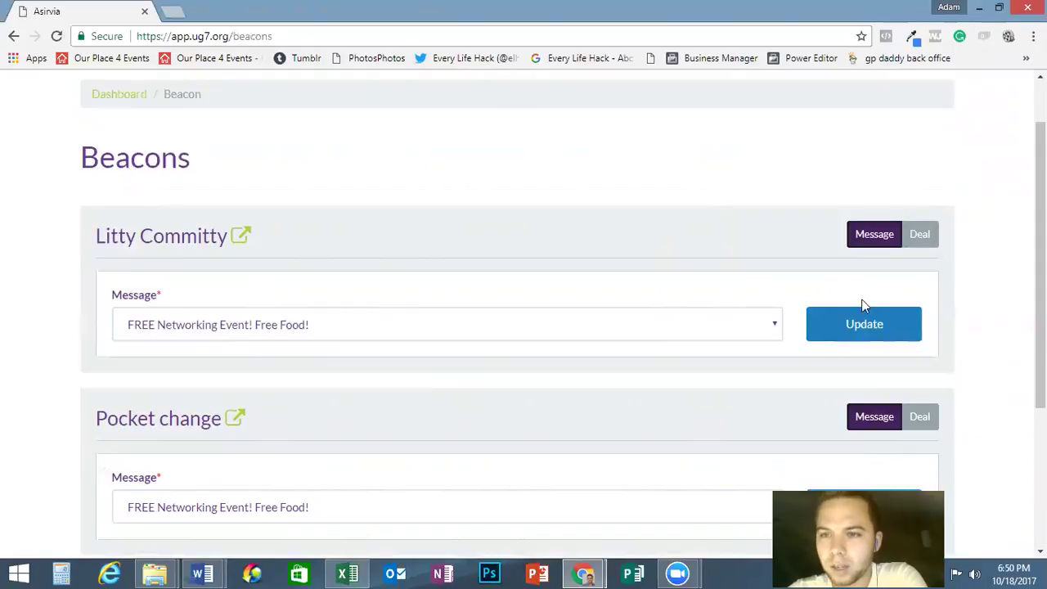
left_click(919, 236)
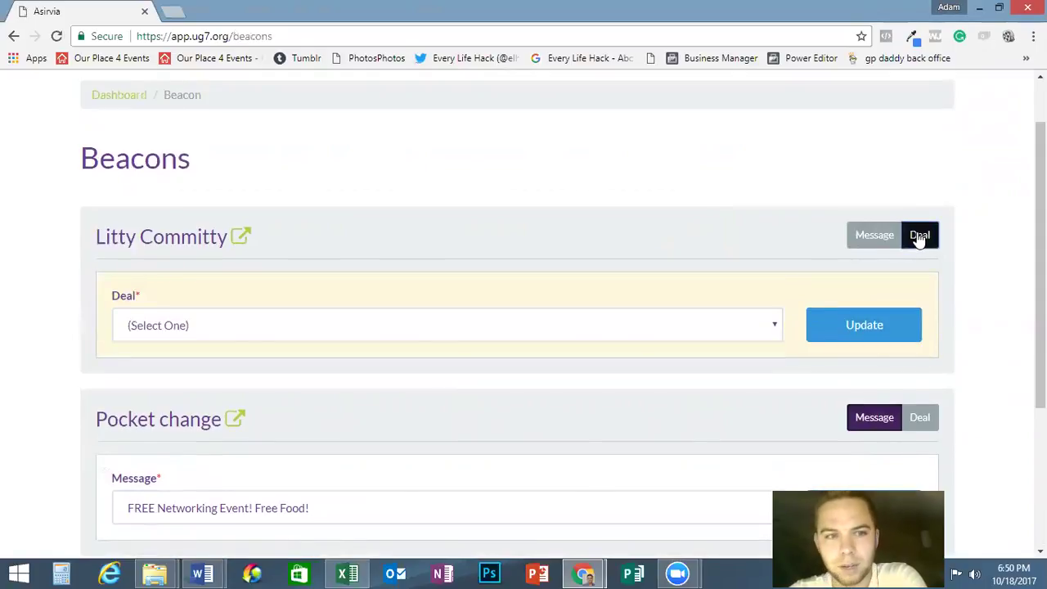
left_click(864, 233)
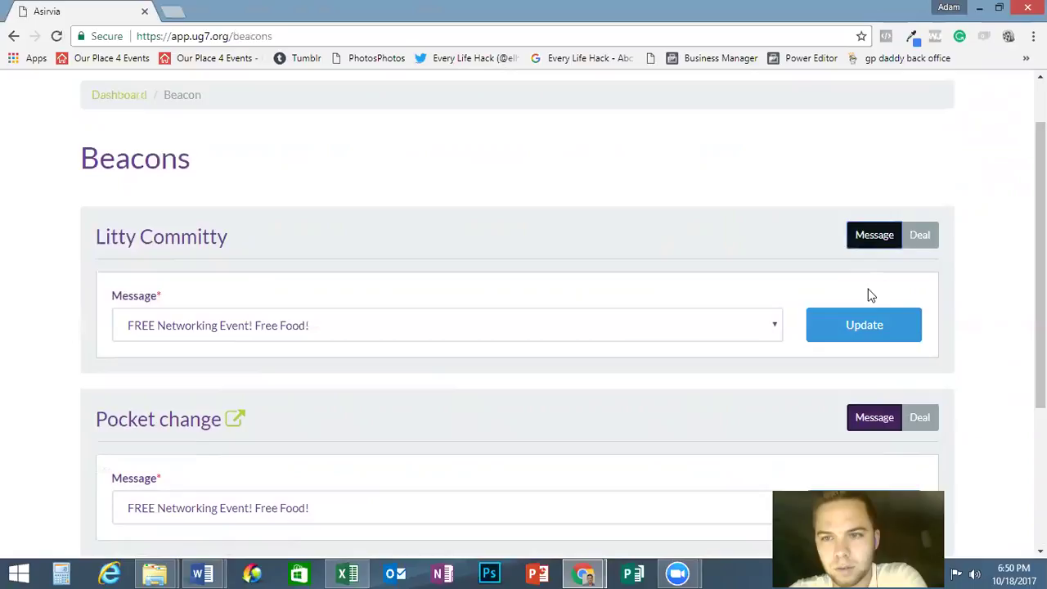
left_click(934, 235)
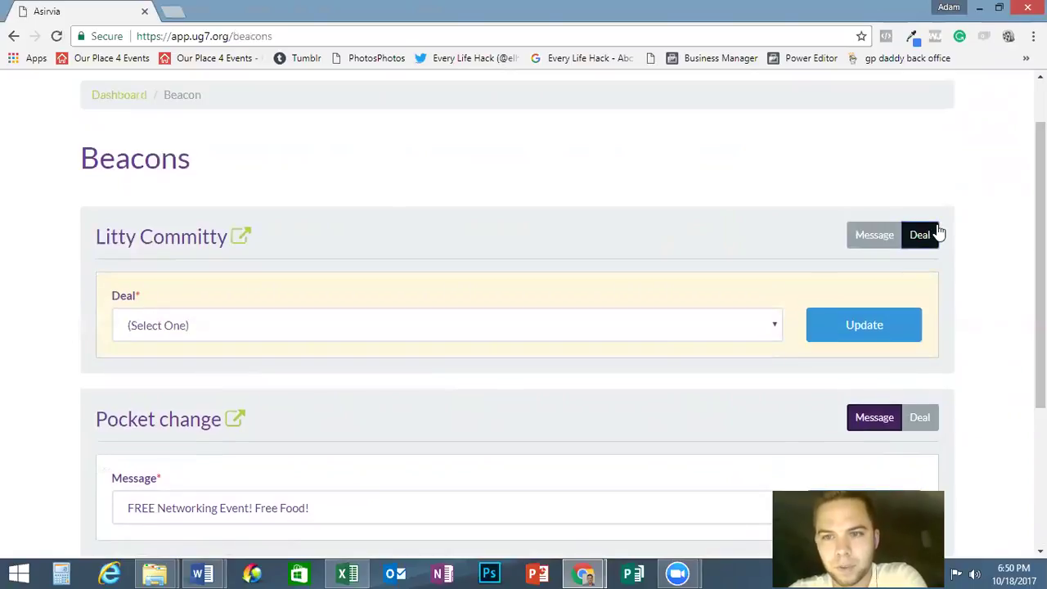
left_click(640, 329)
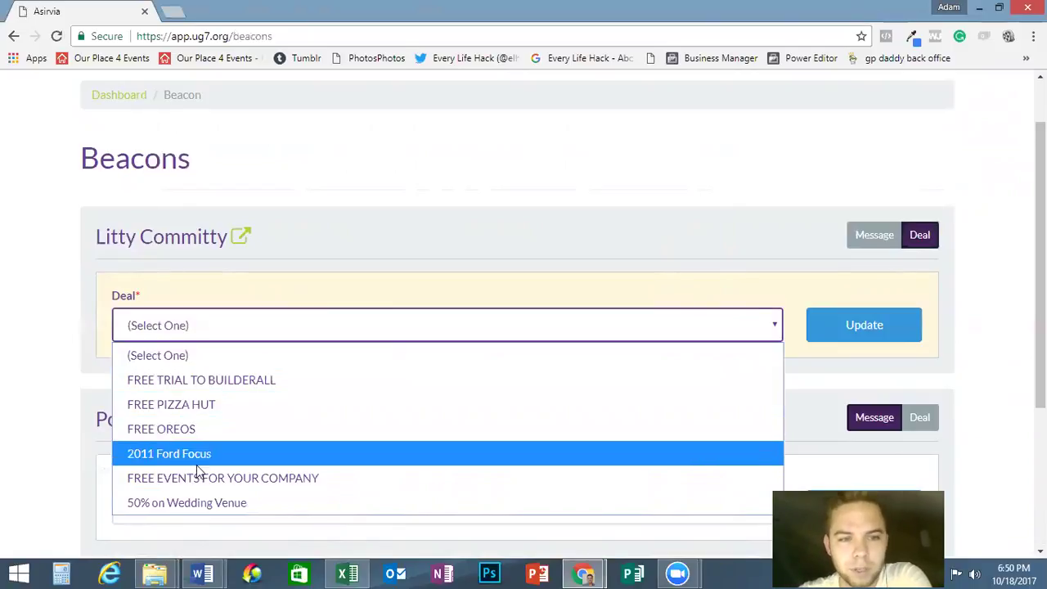
left_click(226, 500)
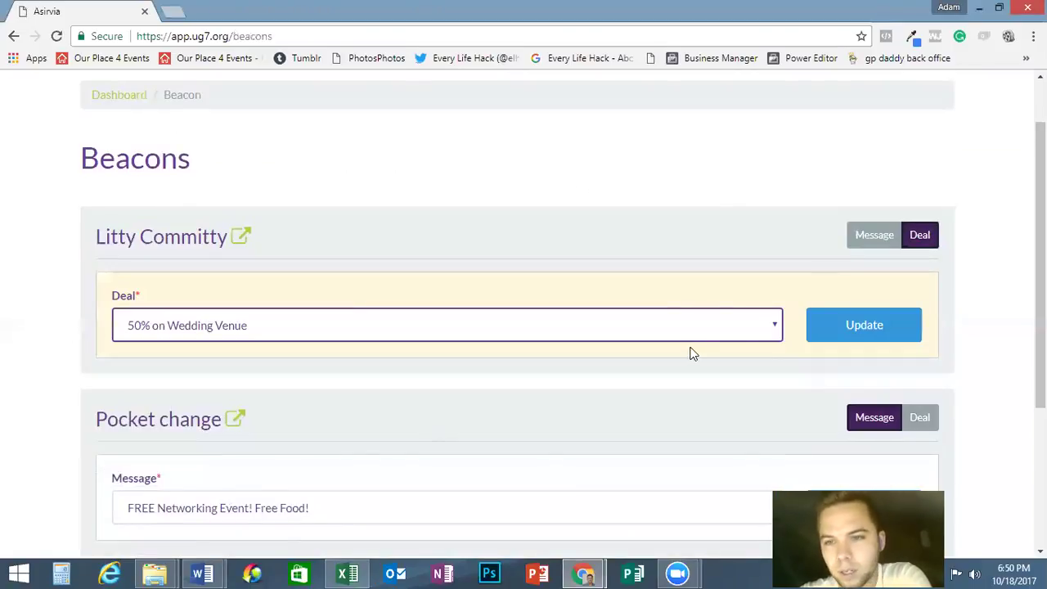
left_click(838, 341)
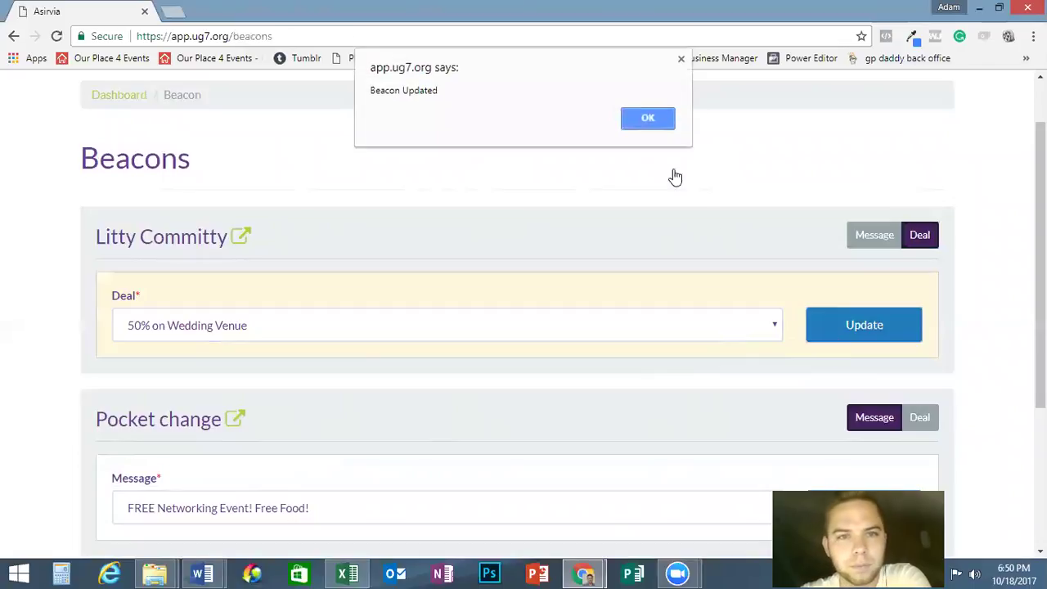
left_click(646, 120)
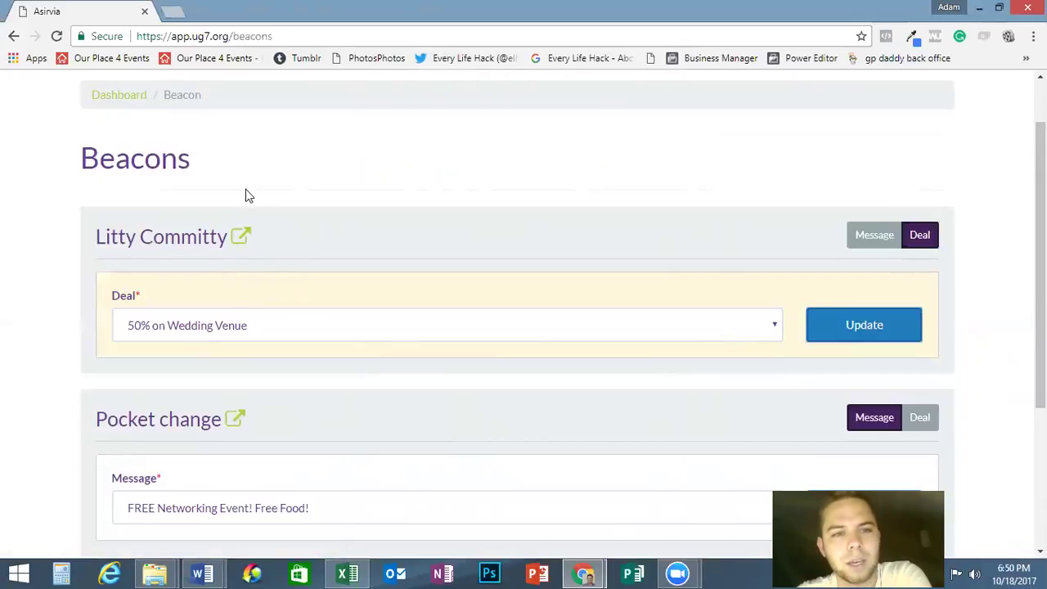
Step: Open Litty Committy's public beacon link in a new tab
scroll(236, 263, "down", 2)
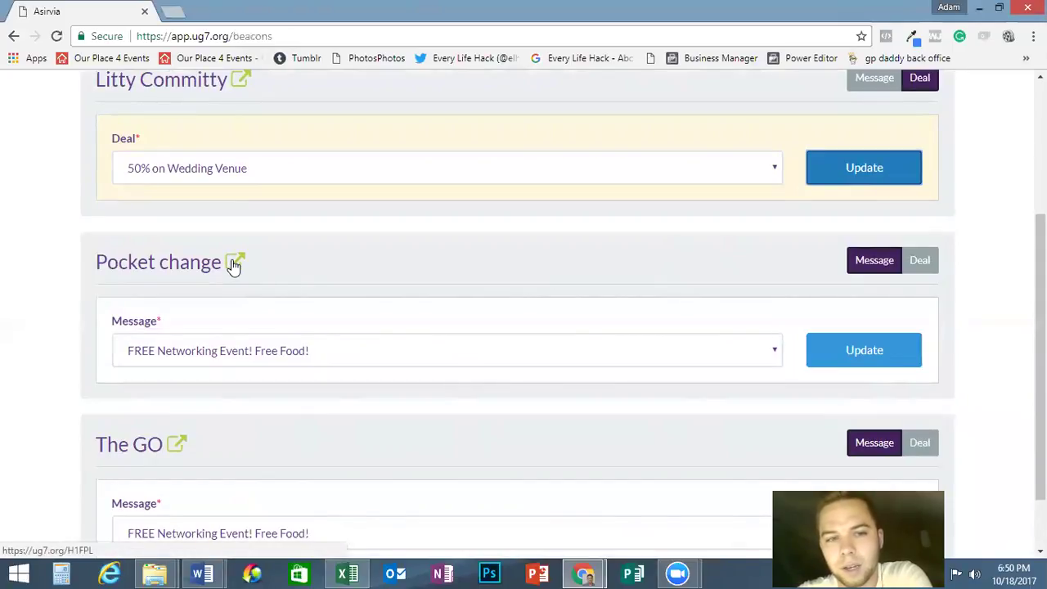
scroll(233, 266, "up", 2)
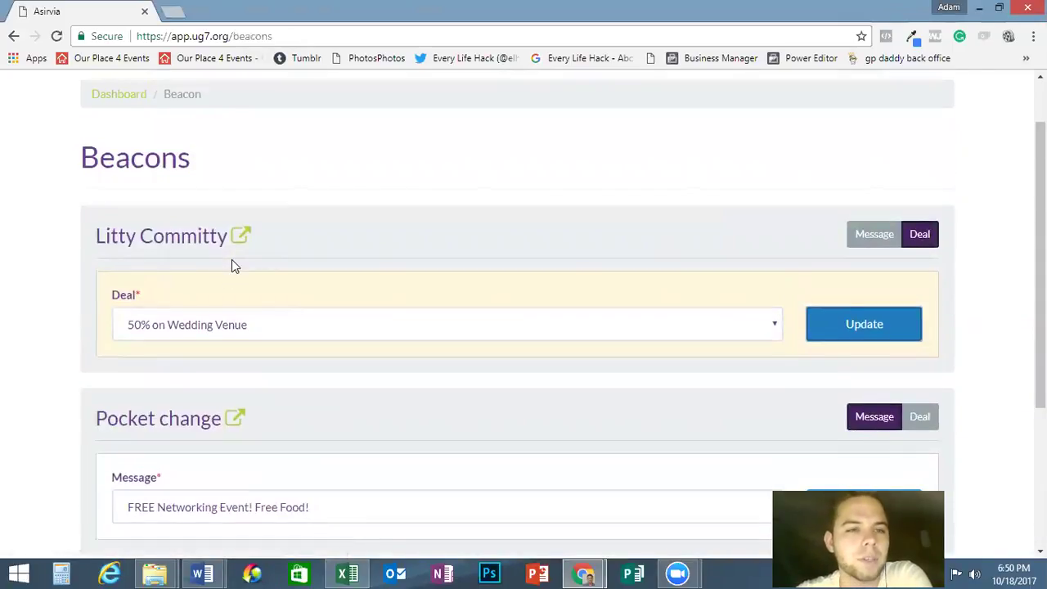
left_click(241, 236)
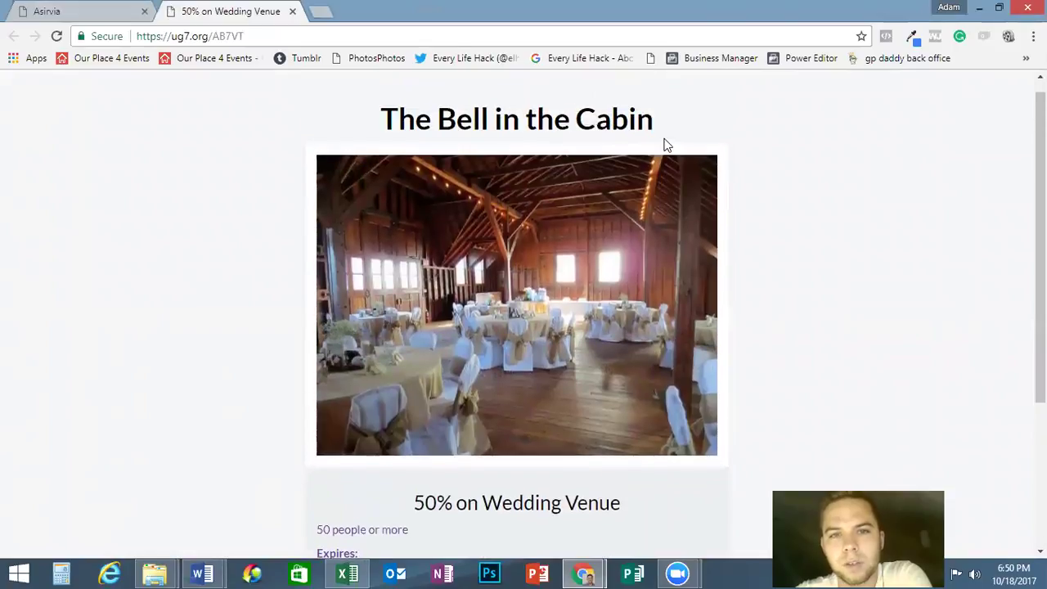
Step: Highlight the deal's 50-people condition, expiry date and city, then open the venue's website
scroll(827, 163, "down", 3)
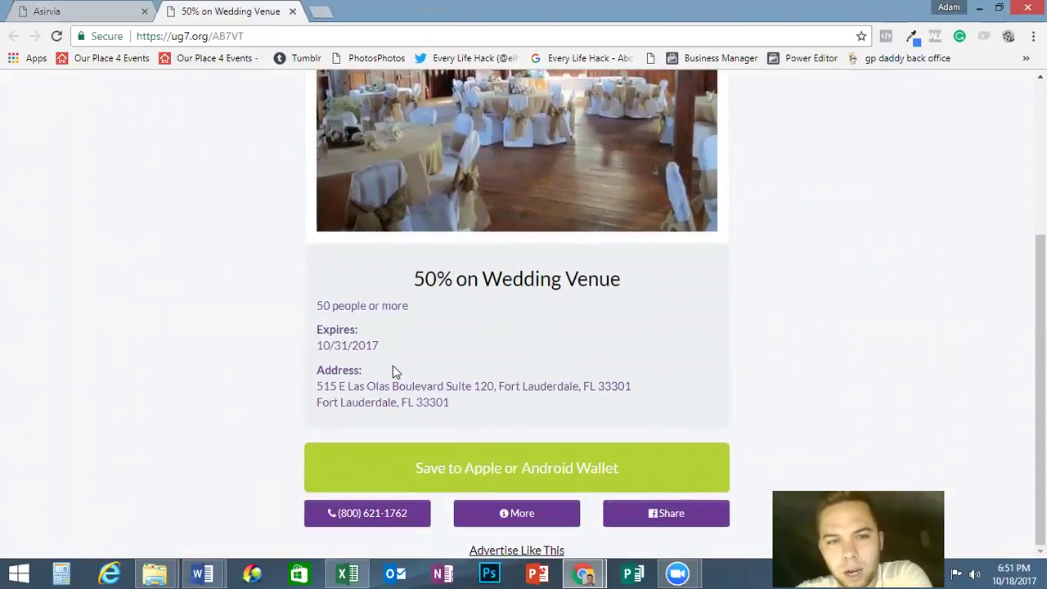
left_click_drag(315, 305, 425, 311)
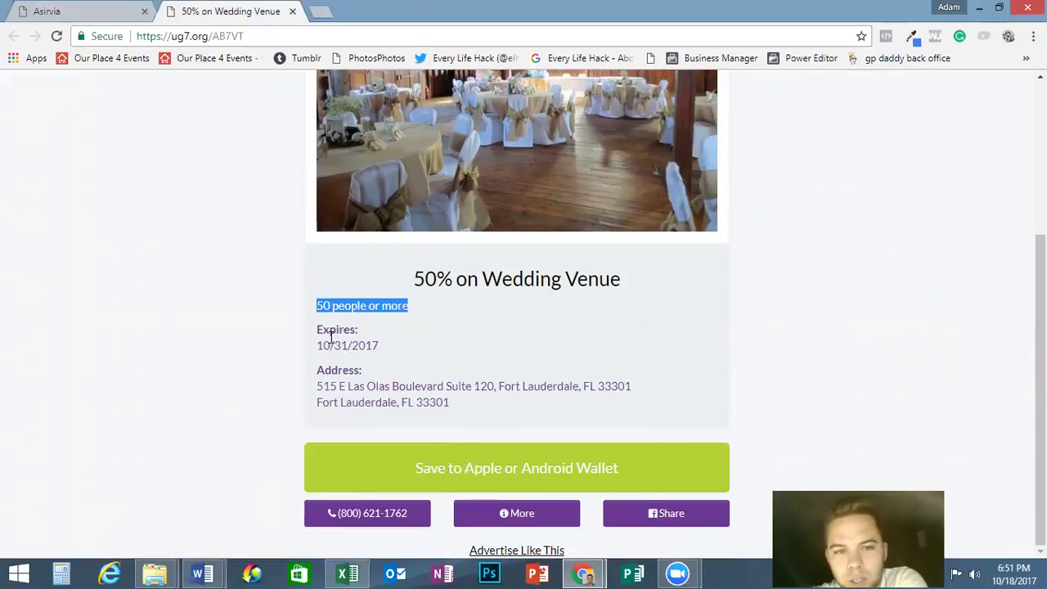
left_click_drag(330, 346, 395, 348)
left_click_drag(317, 402, 414, 403)
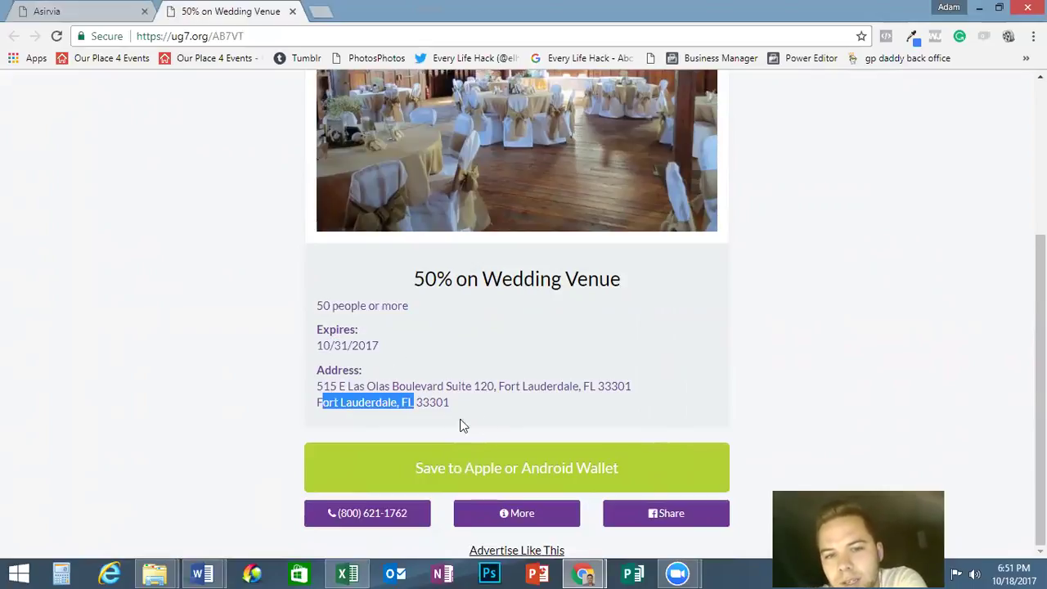
left_click(512, 416)
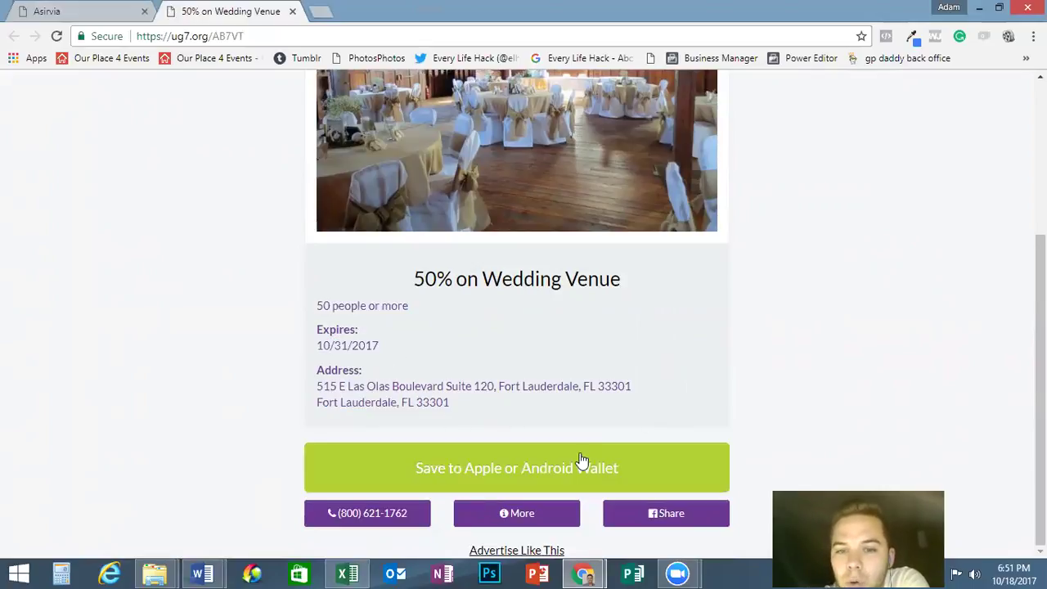
left_click(467, 483)
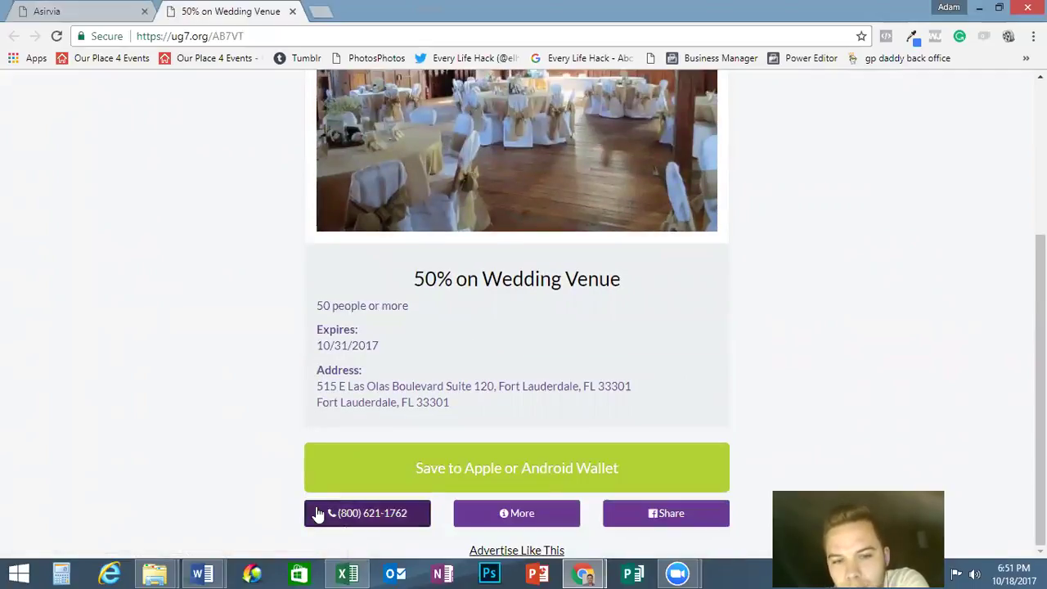
left_click(520, 514)
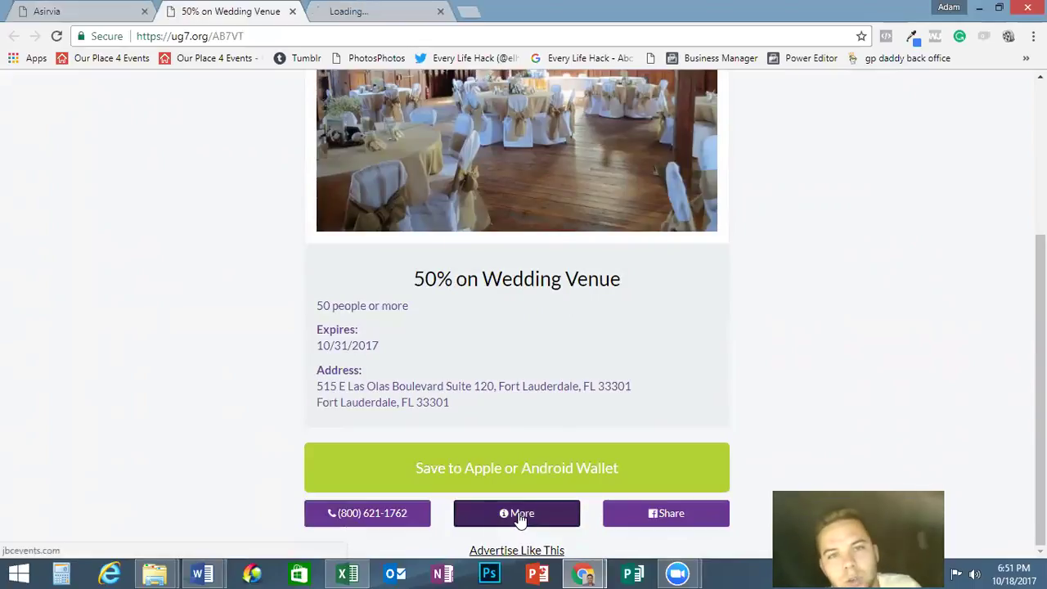
Step: Check the JBC Events site, return to the deal page, and close the Facebook share page
left_click(365, 11)
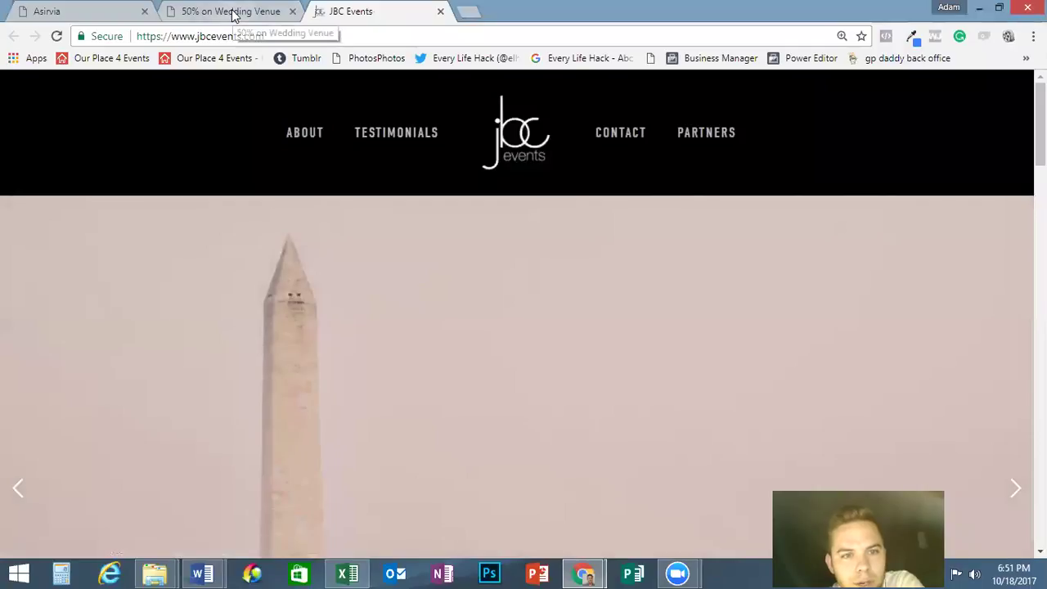
left_click(233, 13)
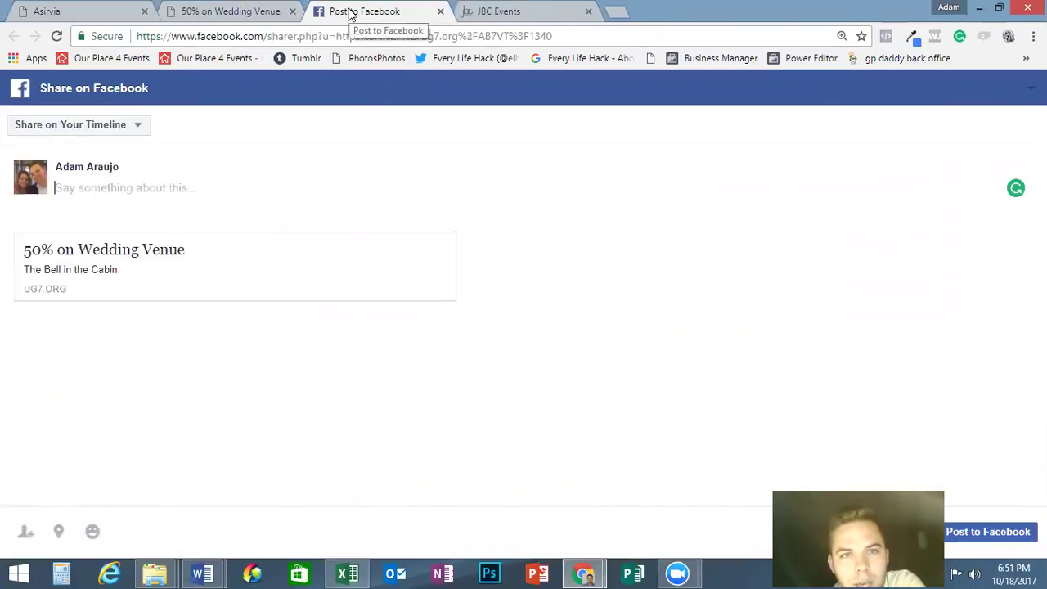
left_click(440, 11)
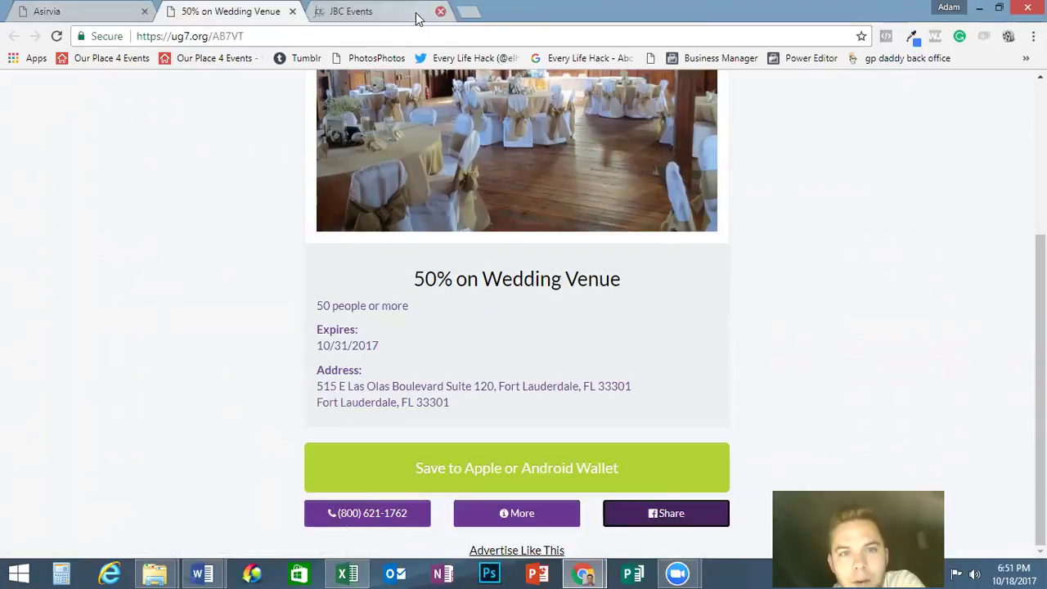
Step: Close the JBC Events and 50% on Wedding Venue deal tabs, returning to the Beacons page
left_click(440, 11)
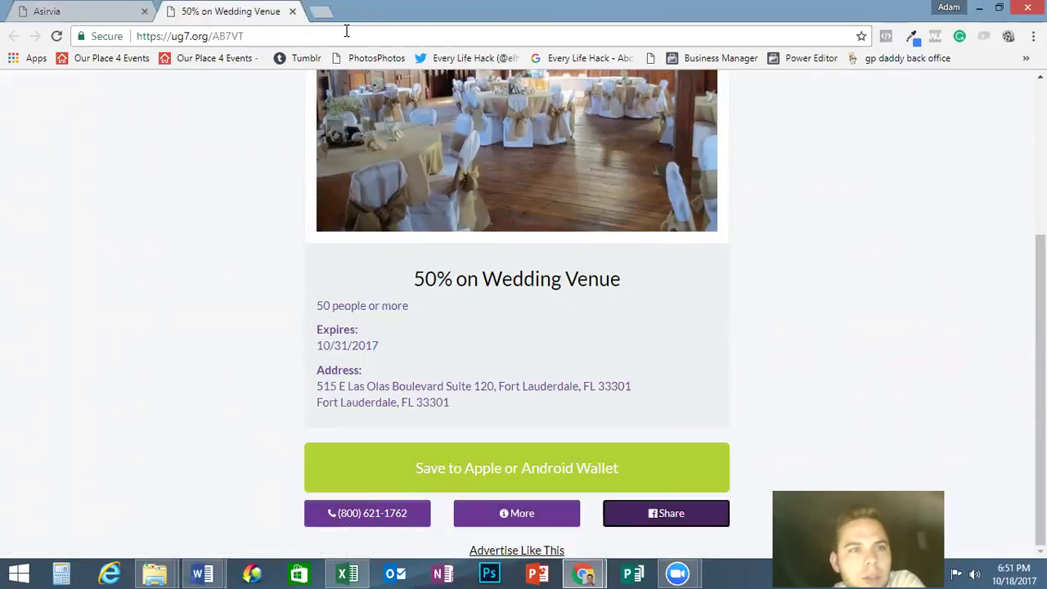
left_click(106, 13)
left_click(292, 11)
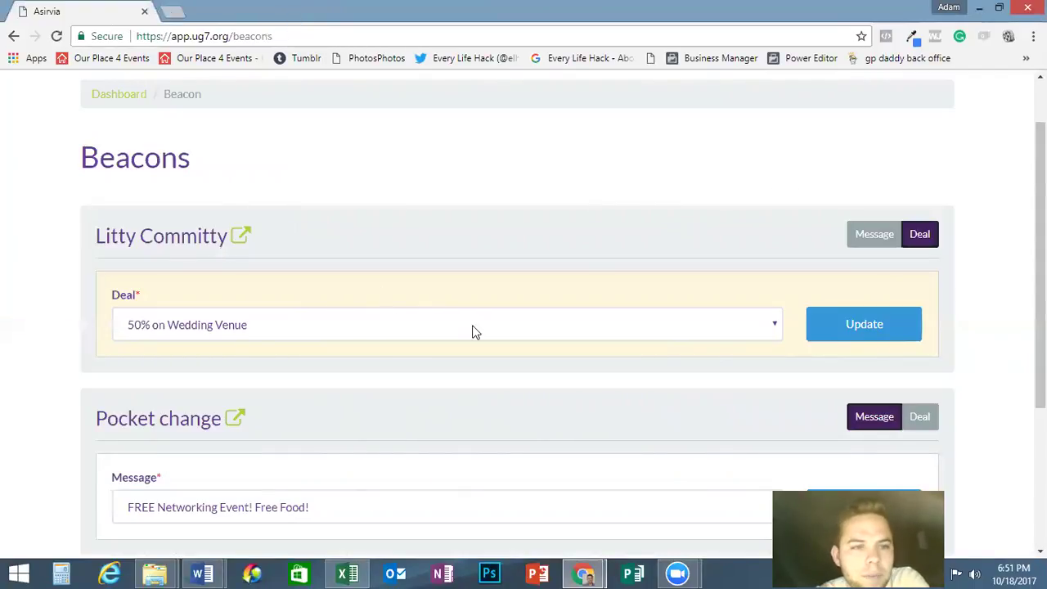
scroll(474, 331, "down", 2)
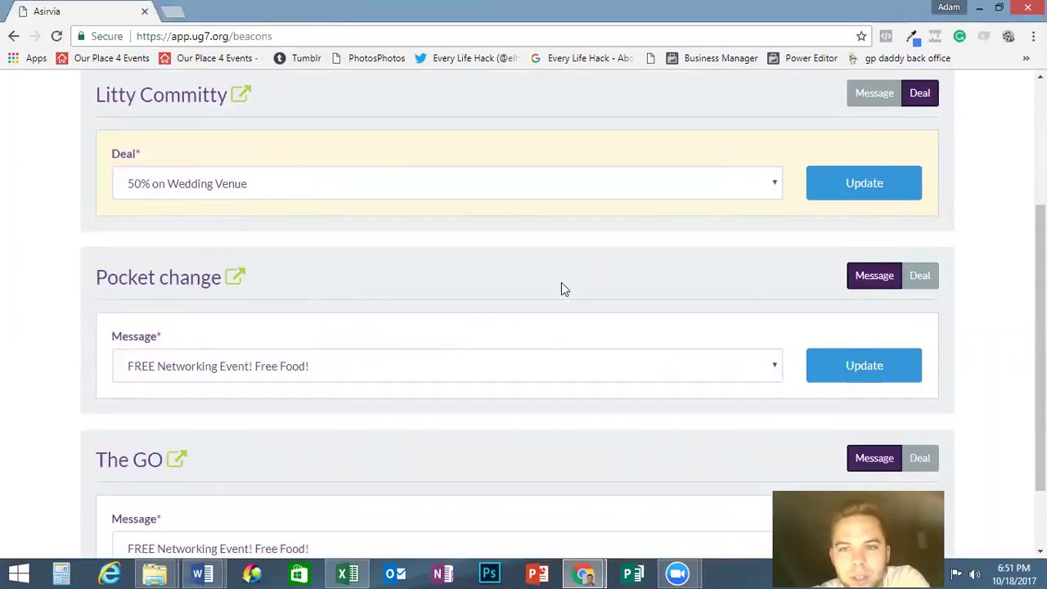
scroll(561, 287, "up", 3)
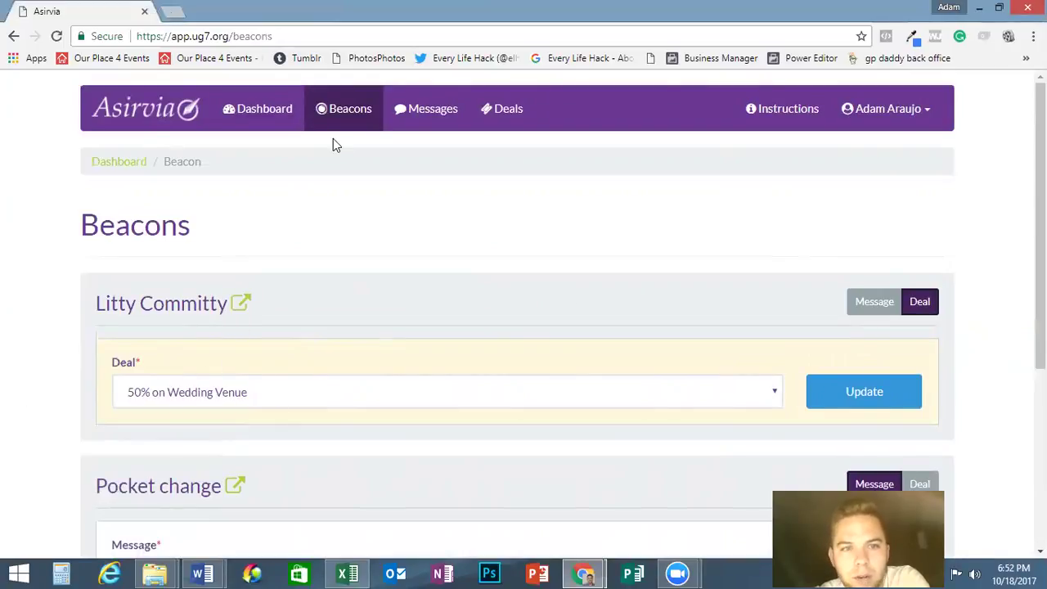
Step: Delete the old Free Starbucks message (1234) from the Messages list
left_click(405, 113)
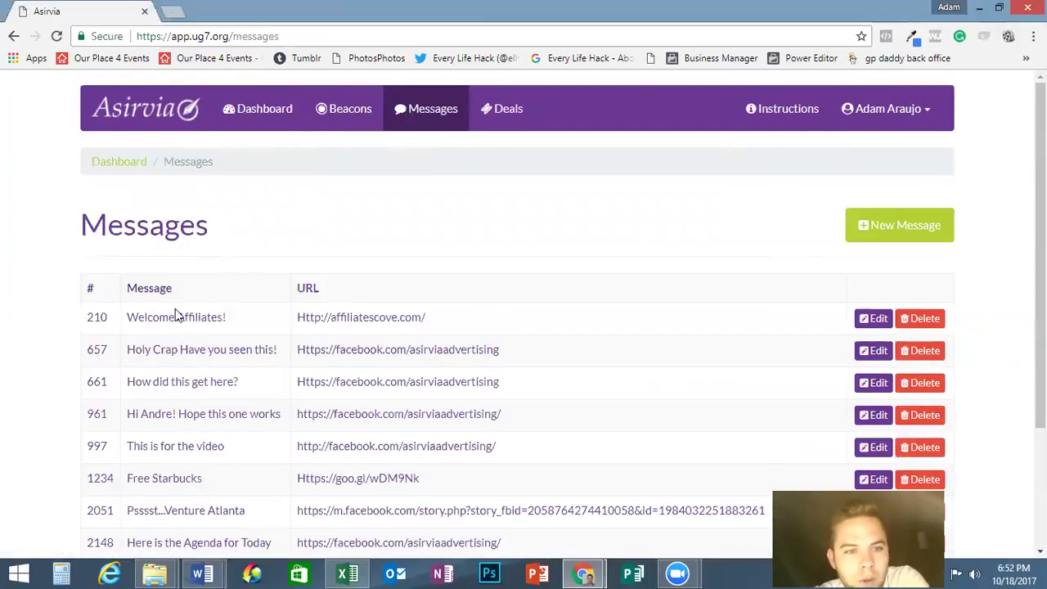
scroll(176, 315, "down", 3)
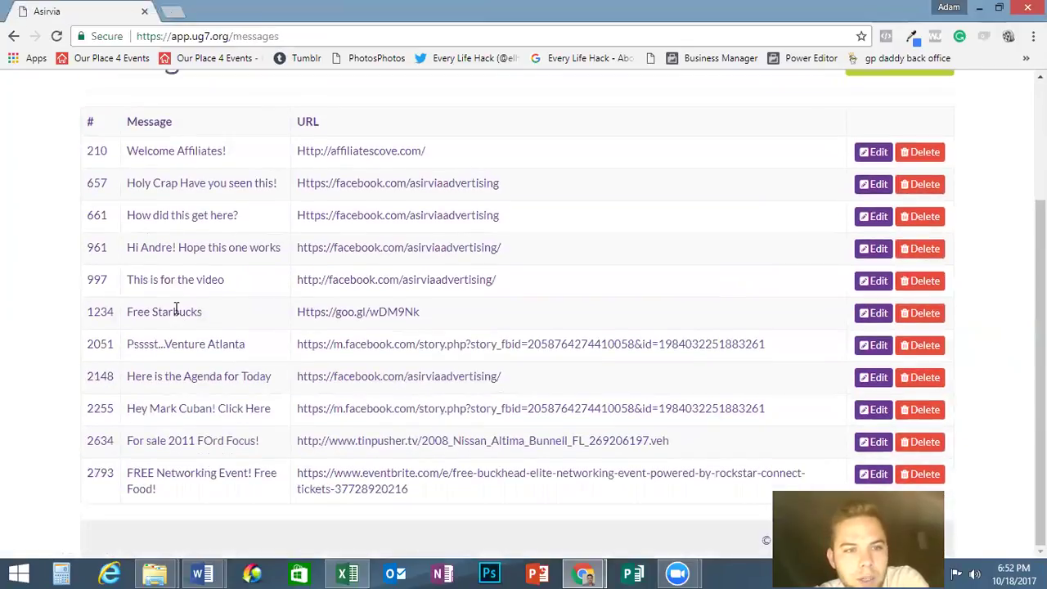
left_click(924, 314)
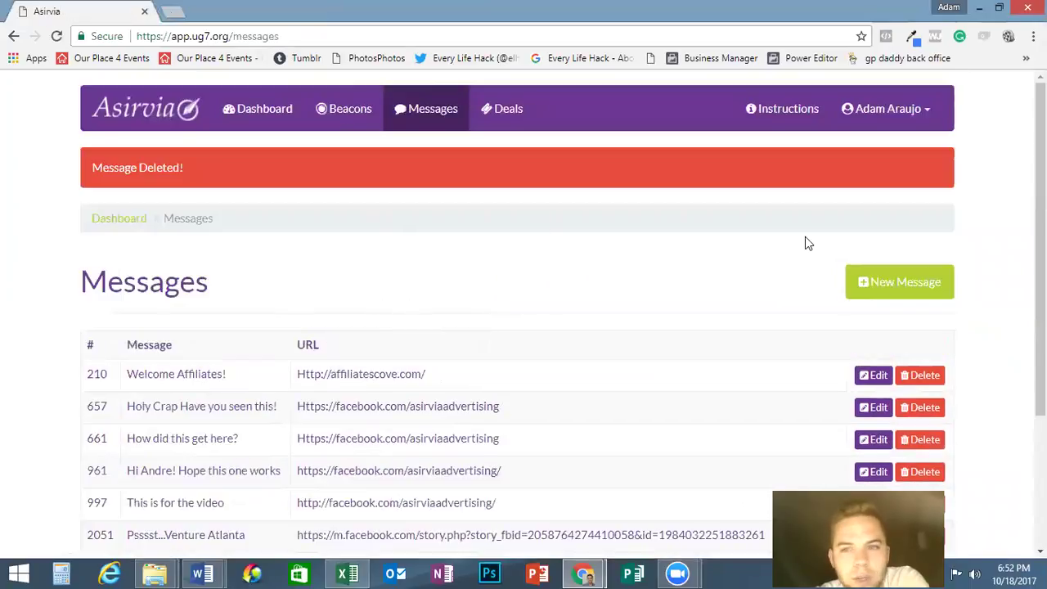
Step: Start a blank new message
scroll(805, 240, "down", 3)
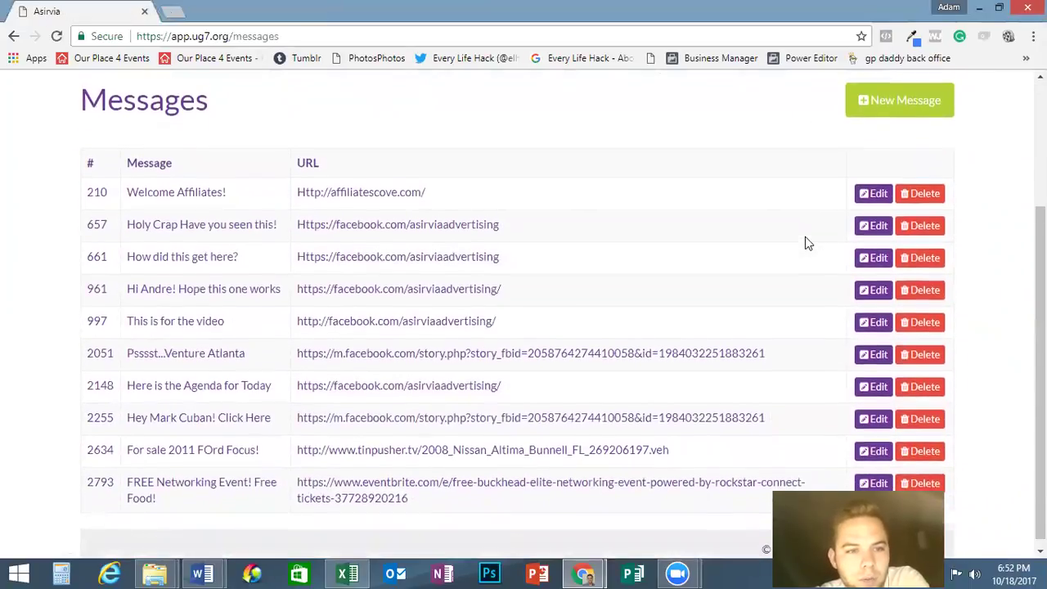
scroll(804, 243, "up", 3)
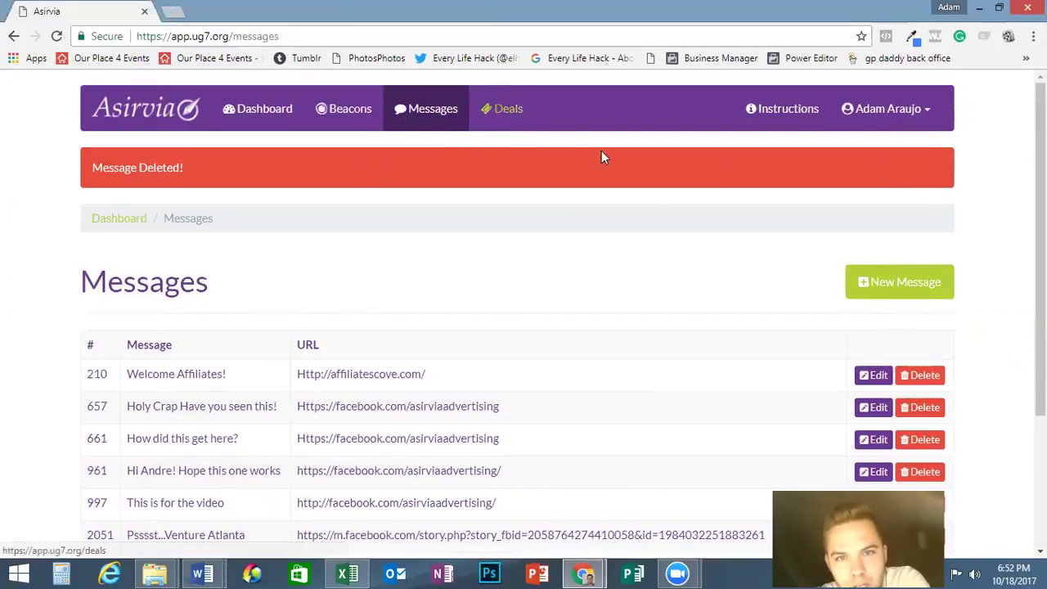
left_click(880, 289)
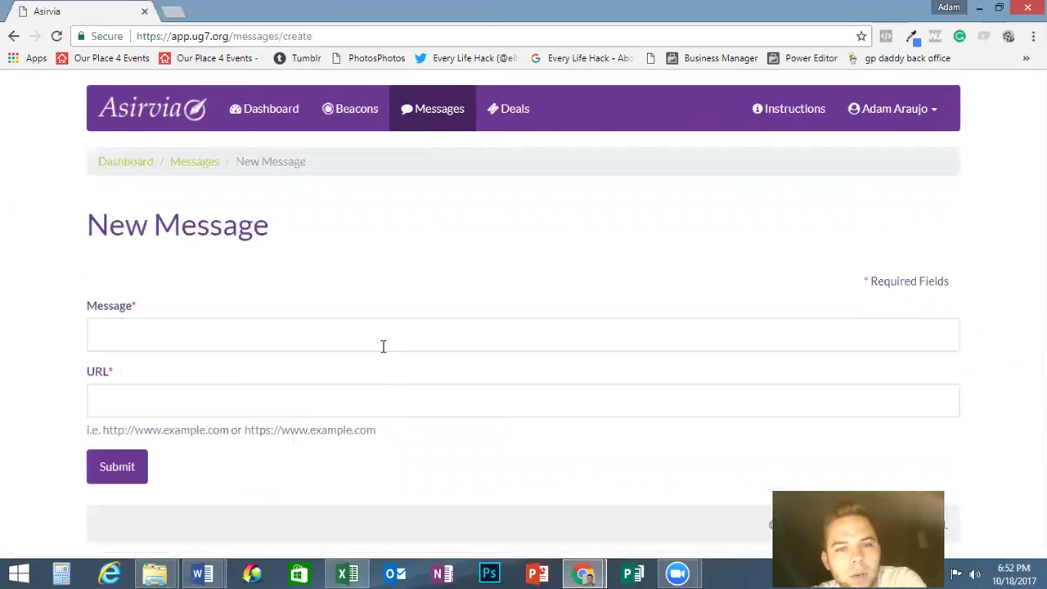
Step: Enter FREE STARBUCKS as the message text and accept the facebook.com/asirviaadvertising/ link suggestion
left_click(383, 346)
type("FREE")
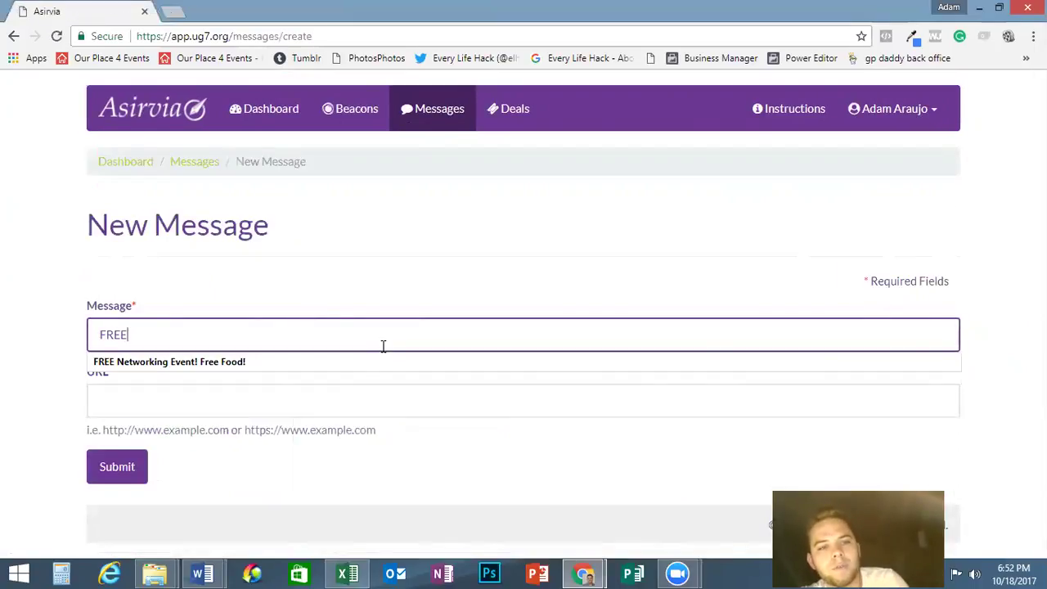
type(" STARBUCKS")
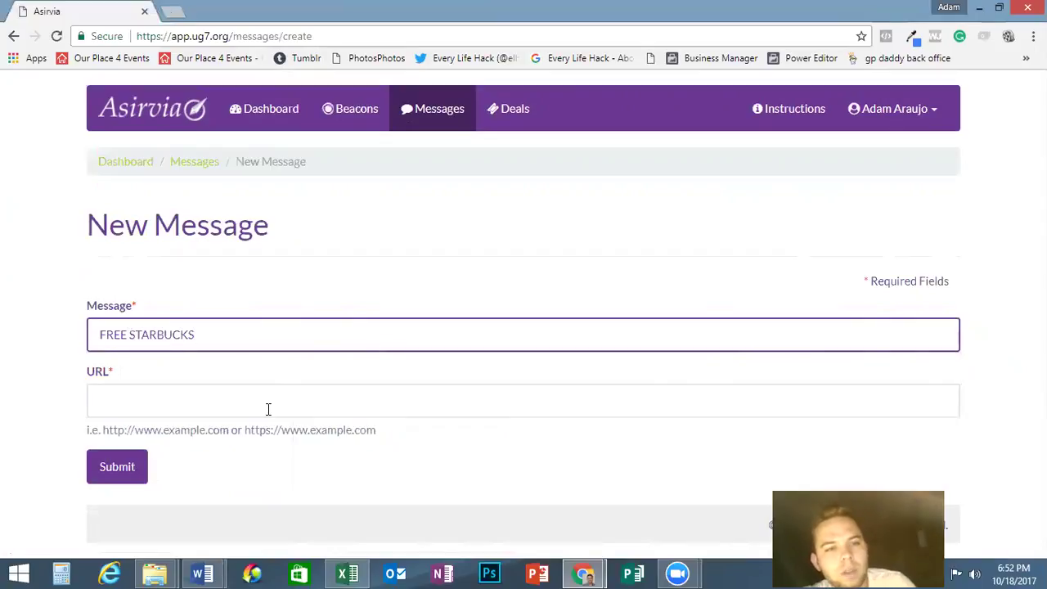
left_click(232, 404)
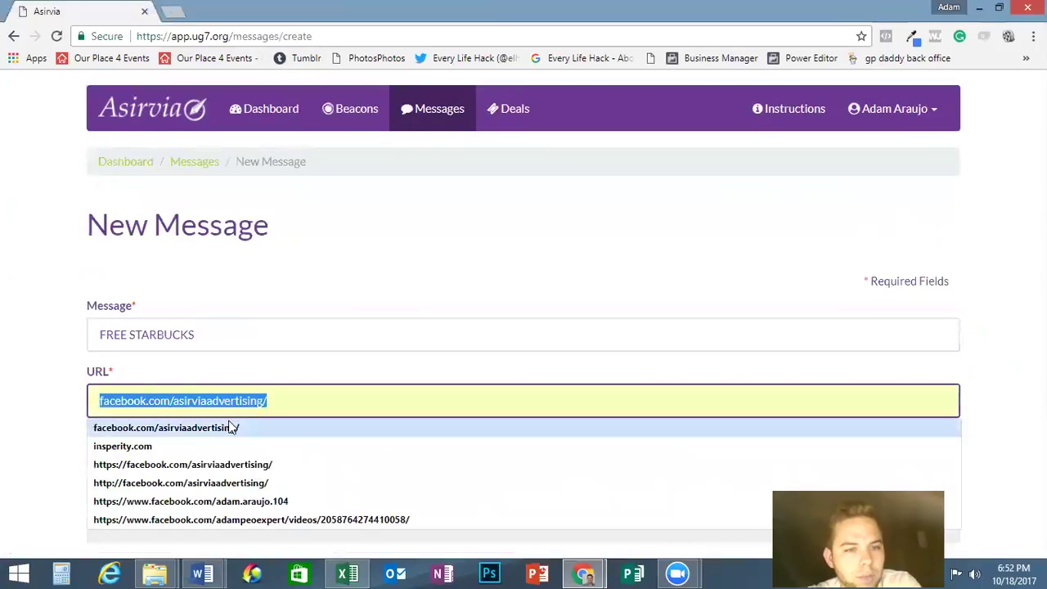
left_click(231, 427)
left_click(222, 467)
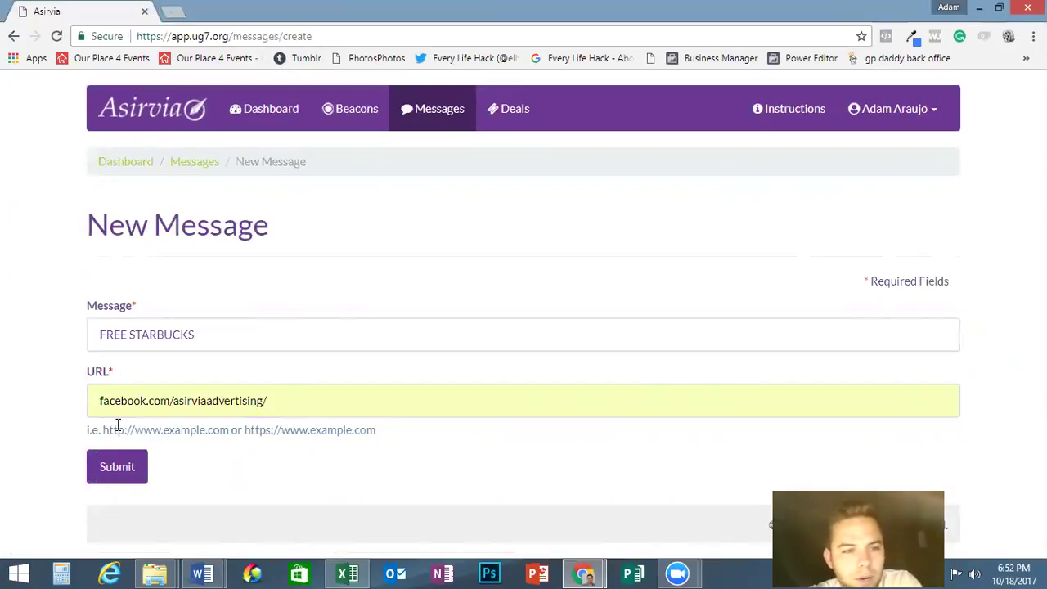
left_click(98, 404)
type("https")
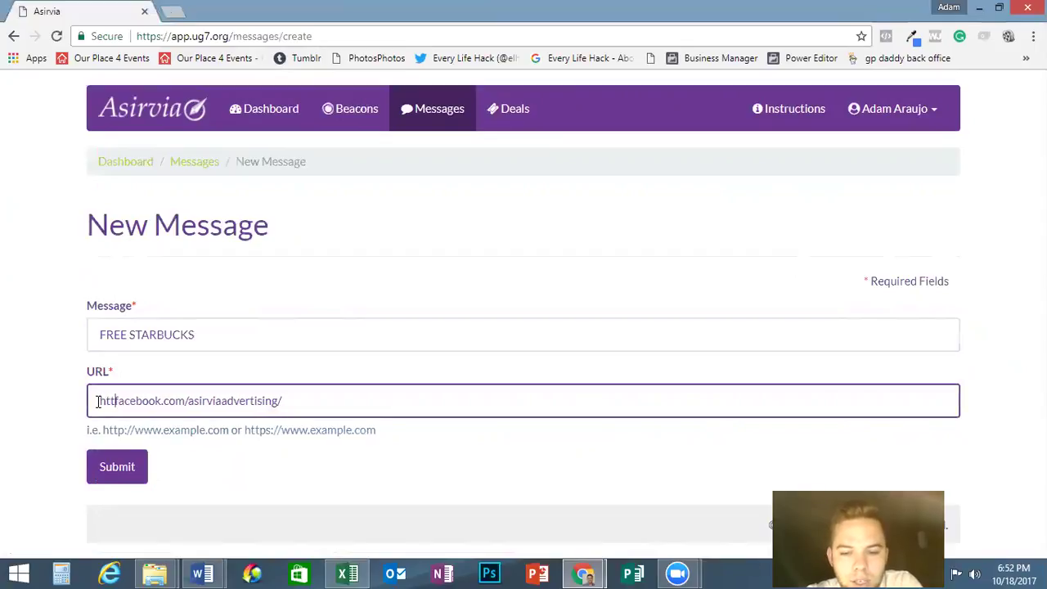
type("://")
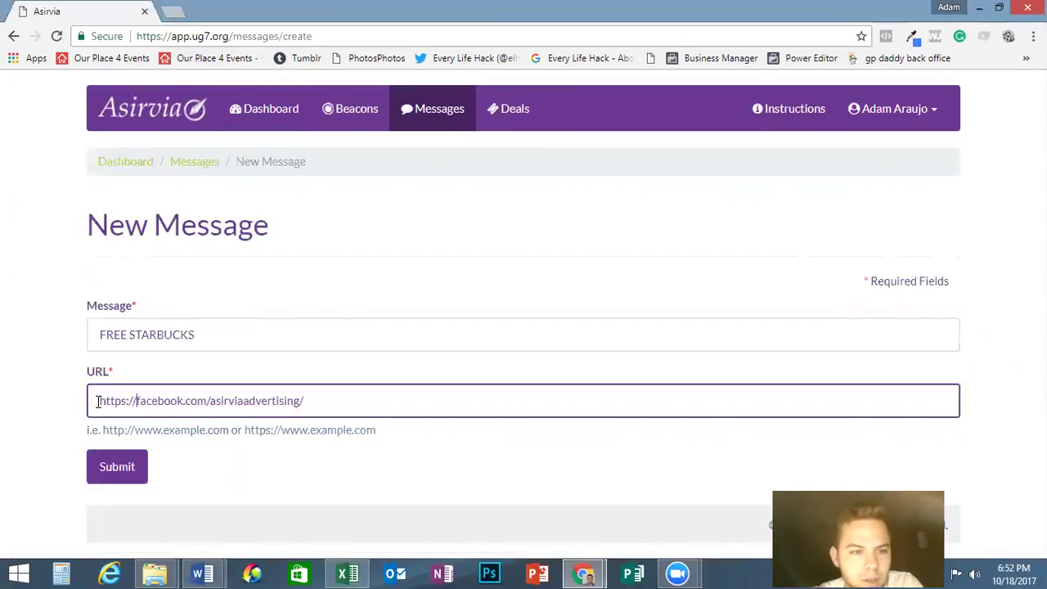
left_click(103, 472)
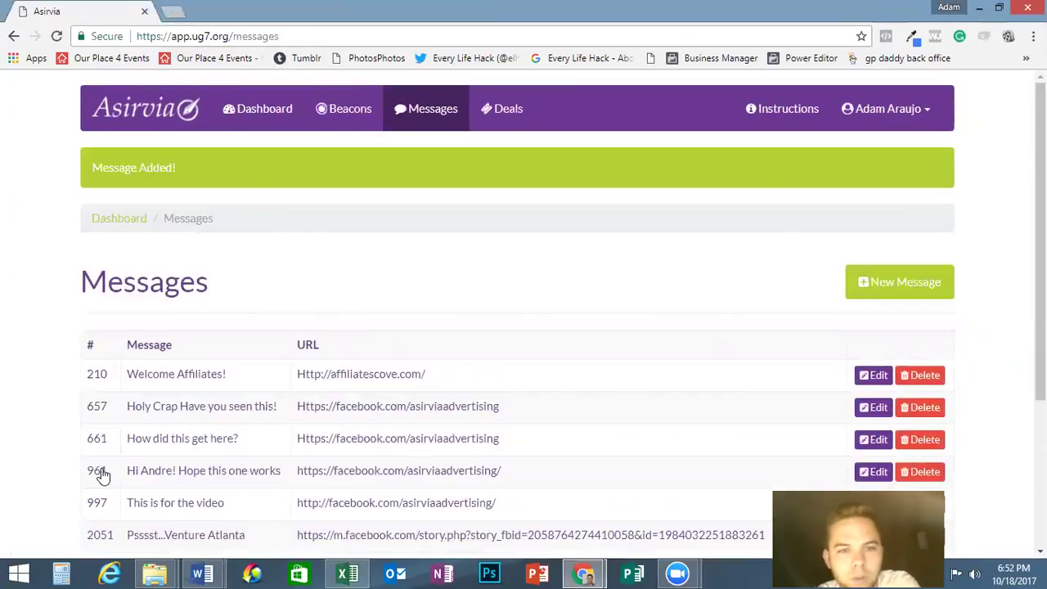
scroll(441, 308, "down", 1)
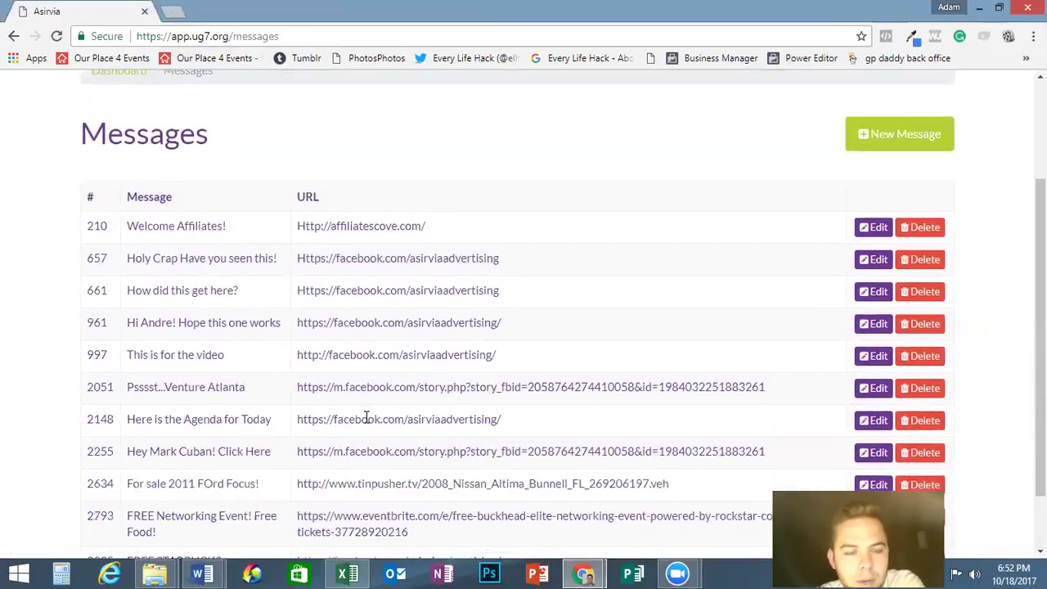
scroll(367, 417, "down", 2)
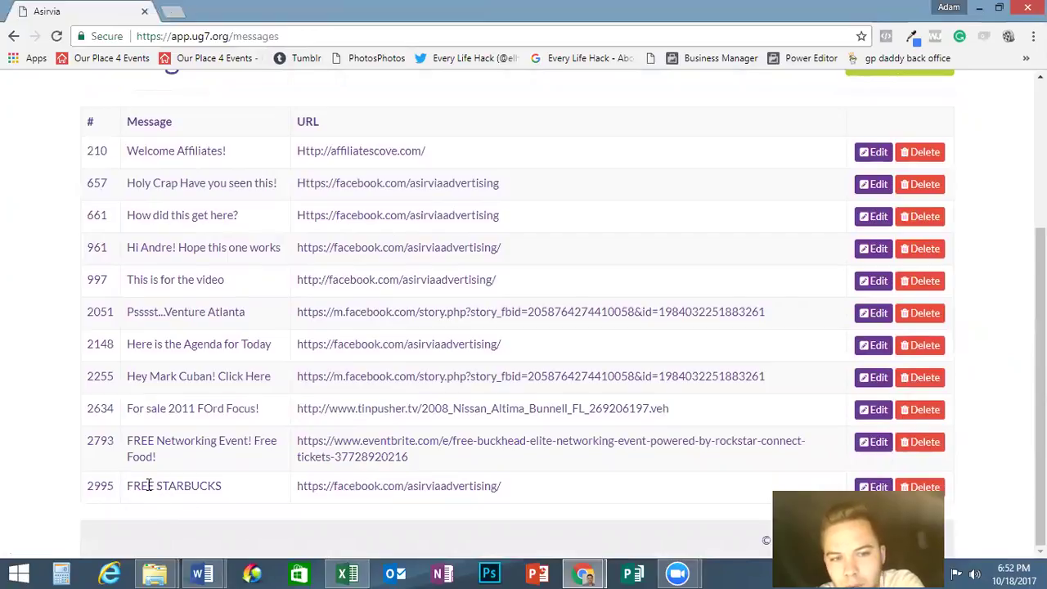
scroll(564, 494, "up", 3)
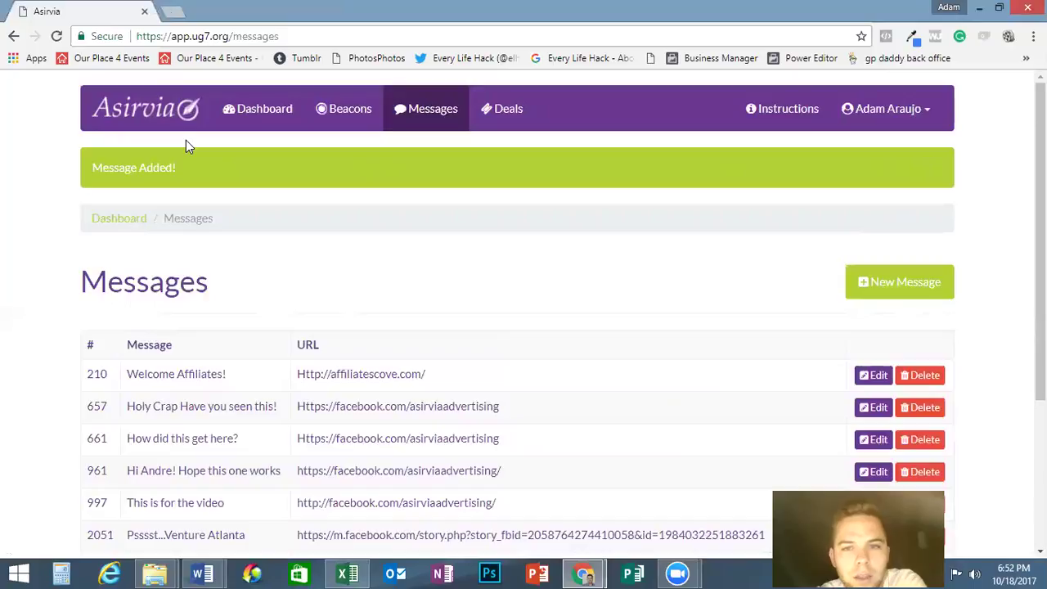
Step: Switch the Litty Committy beacon from its deal to the FREE STARBUCKS message and save
left_click(341, 122)
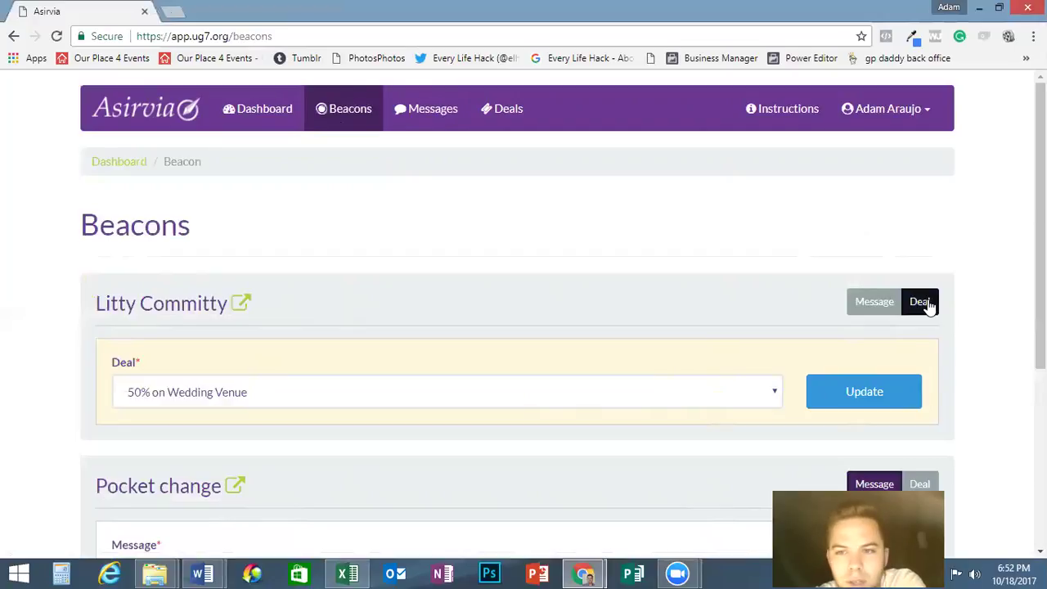
left_click(888, 305)
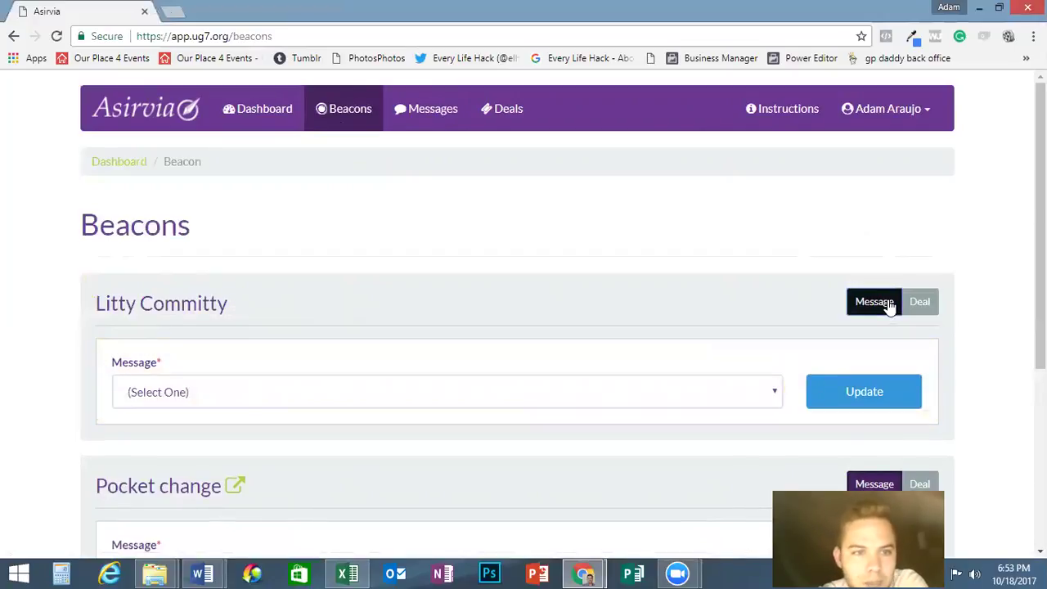
left_click(912, 301)
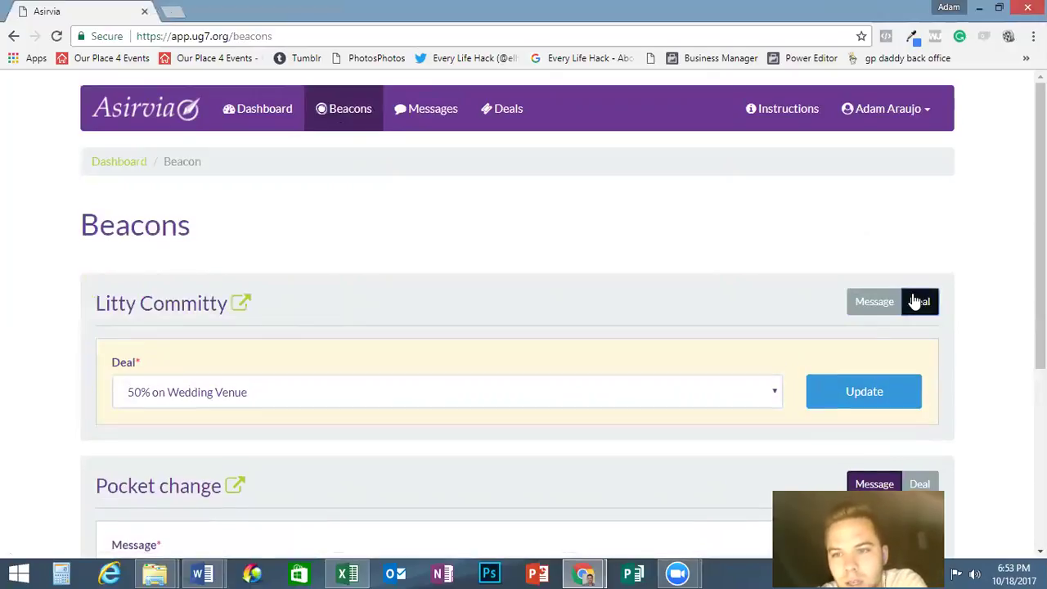
left_click(886, 303)
left_click(413, 399)
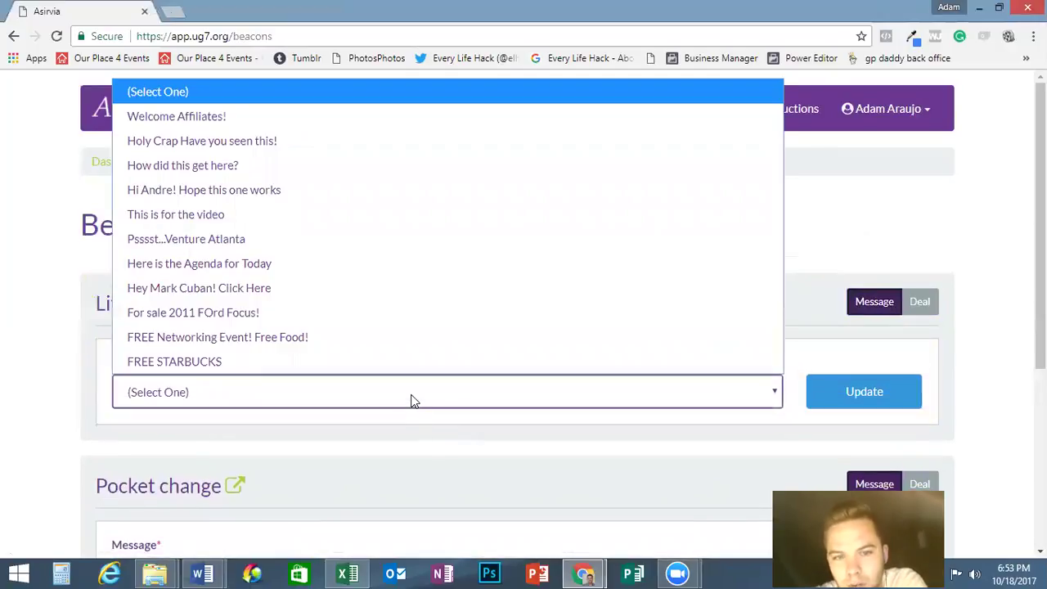
left_click(251, 362)
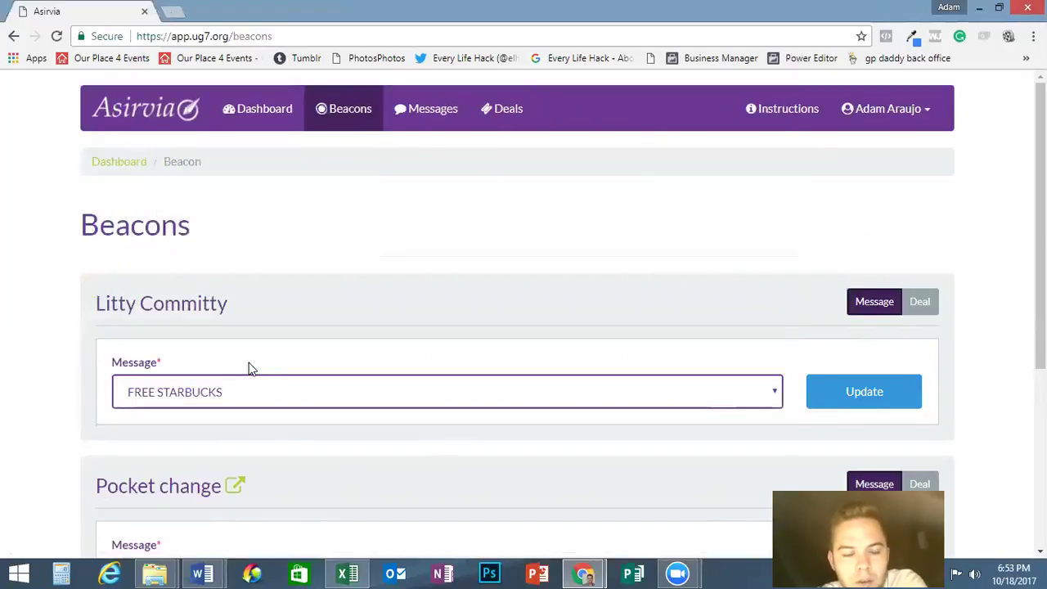
left_click(827, 402)
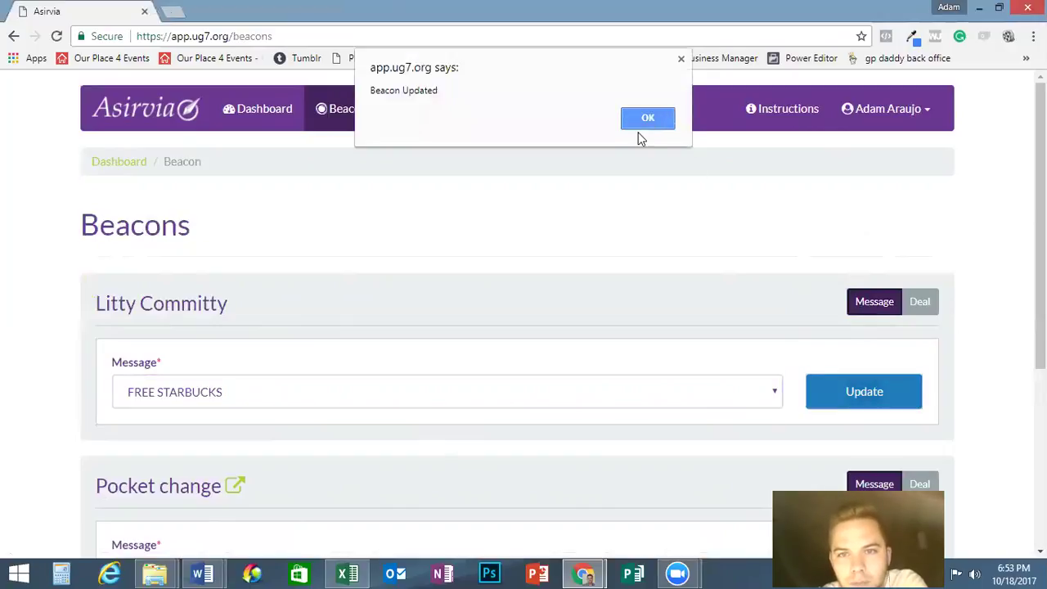
left_click(647, 118)
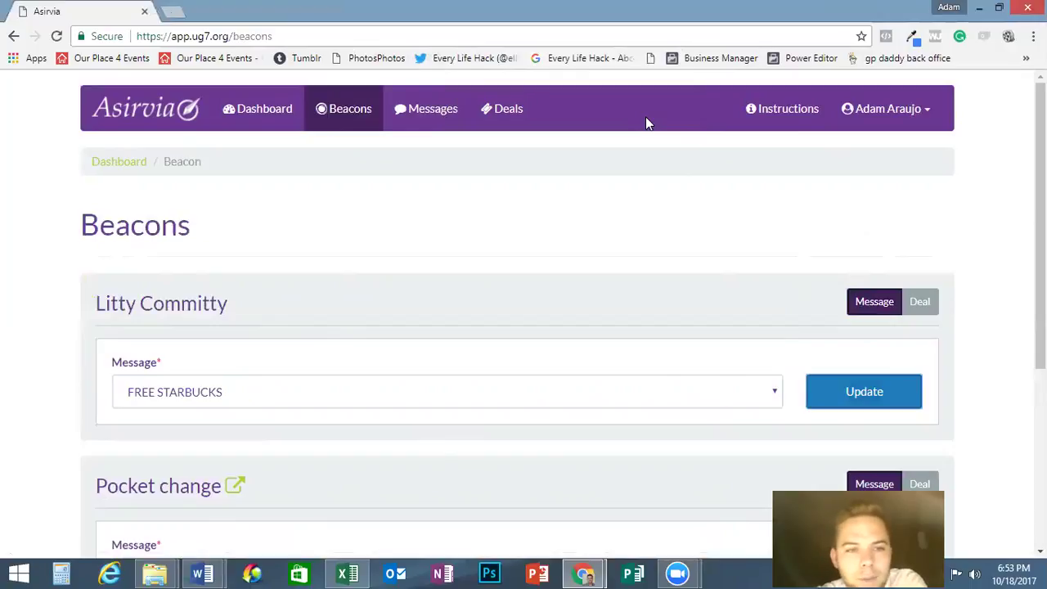
scroll(646, 119, "down", 1)
scroll(646, 123, "up", 1)
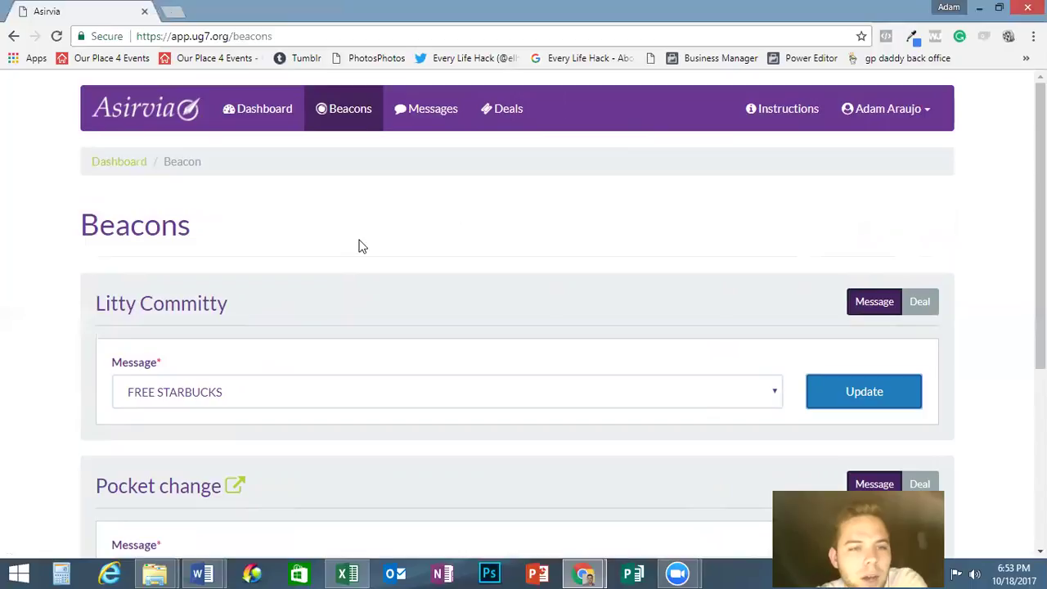
scroll(334, 262, "down", 1)
scroll(334, 261, "up", 1)
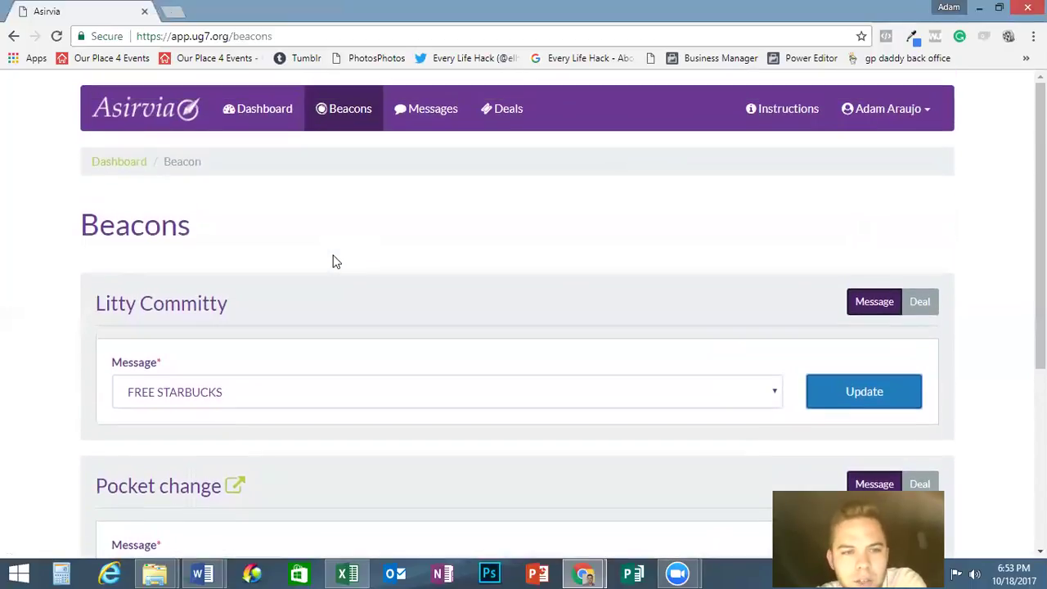